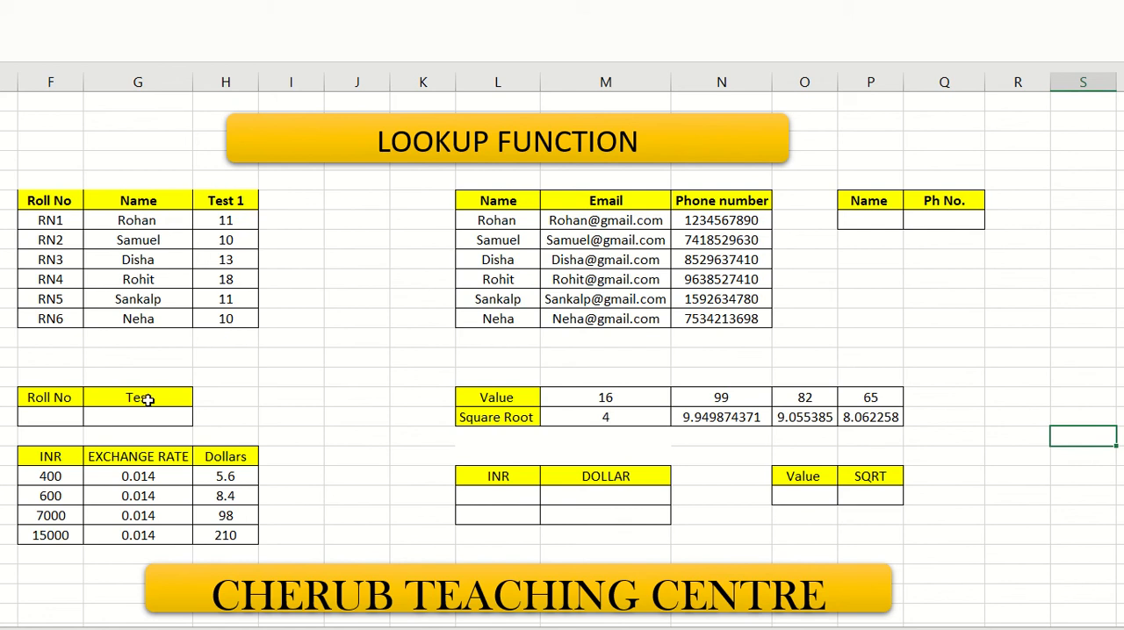
- Enter roll number RN5 in F19 and retrieve its test mark in G19 with =LOOKUP(F19,F8:H14)
click(76, 414)
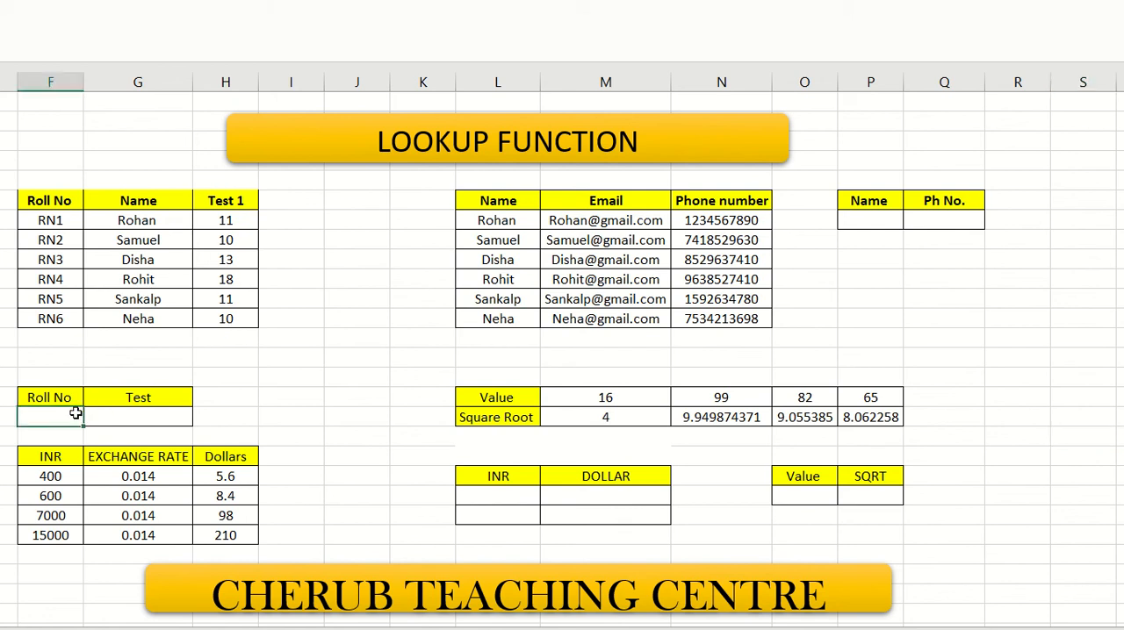
text(RN5)
click(114, 413)
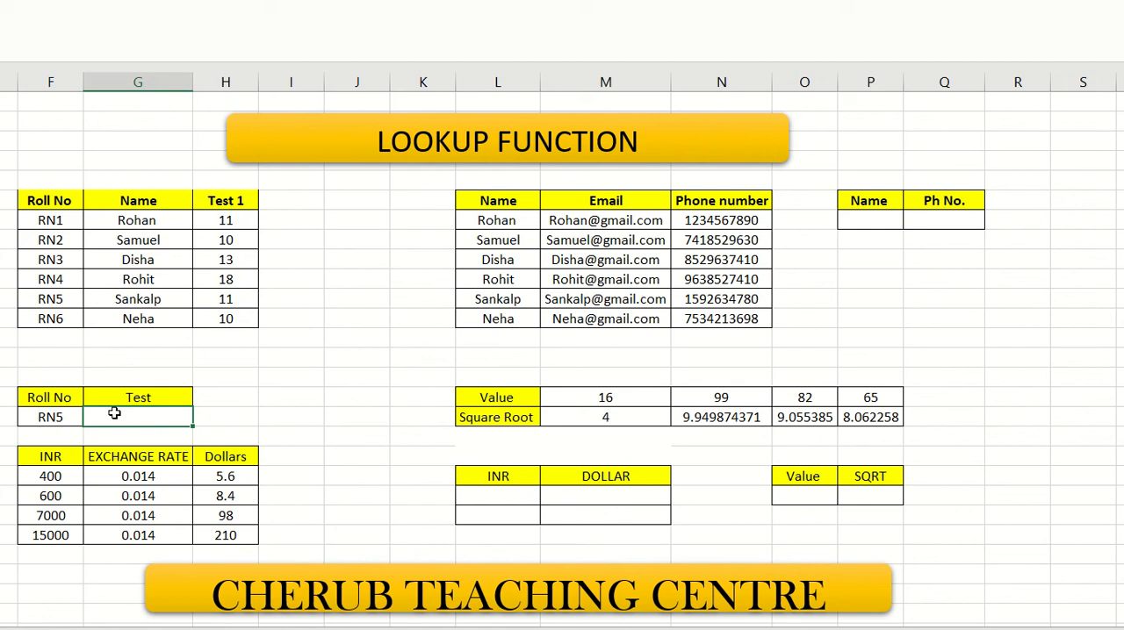
text(=LOOK)
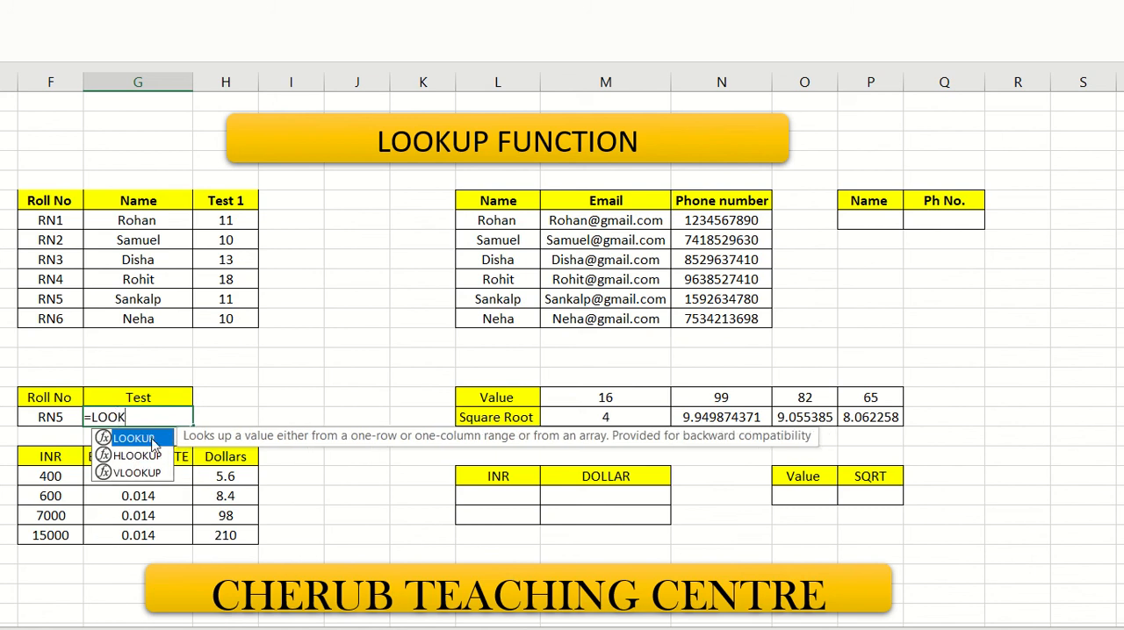
double_click(152, 444)
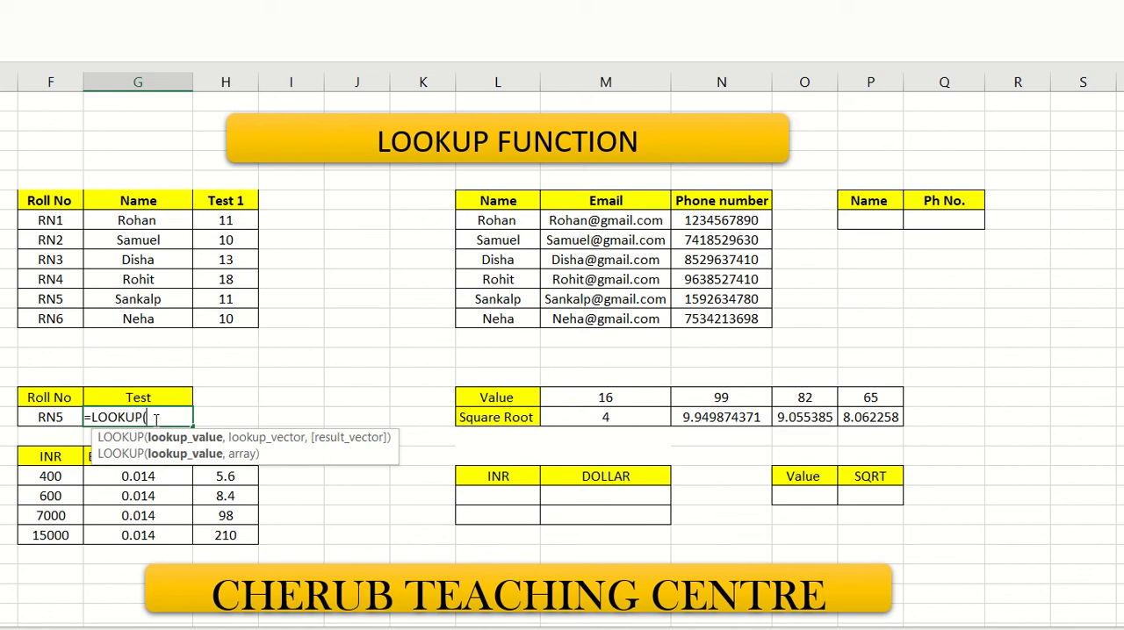
text(F19)
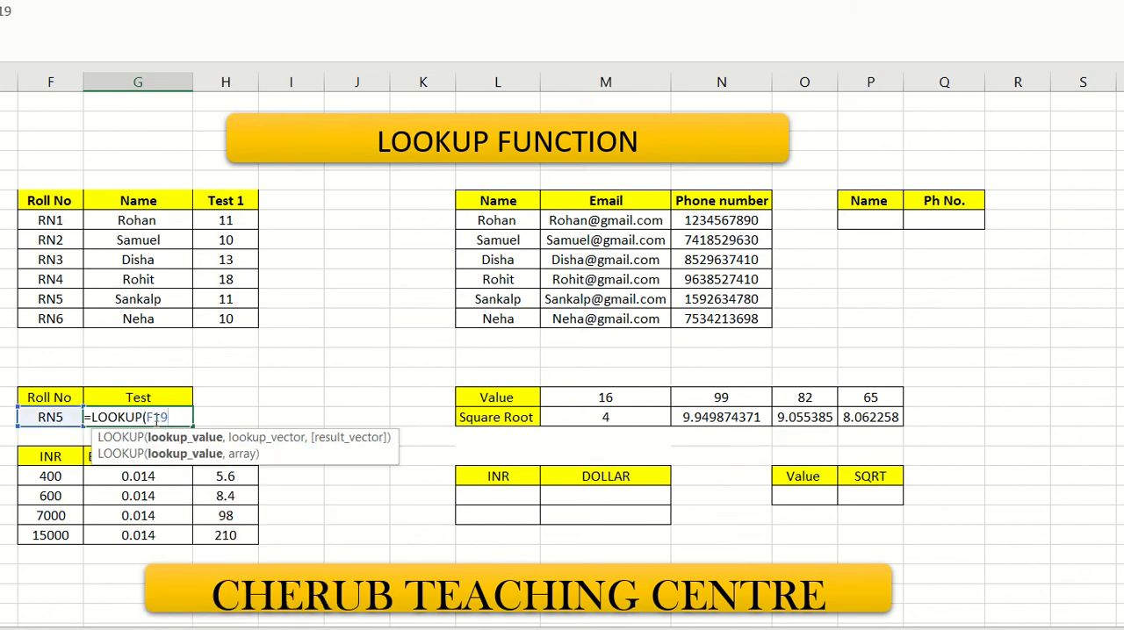
text(,)
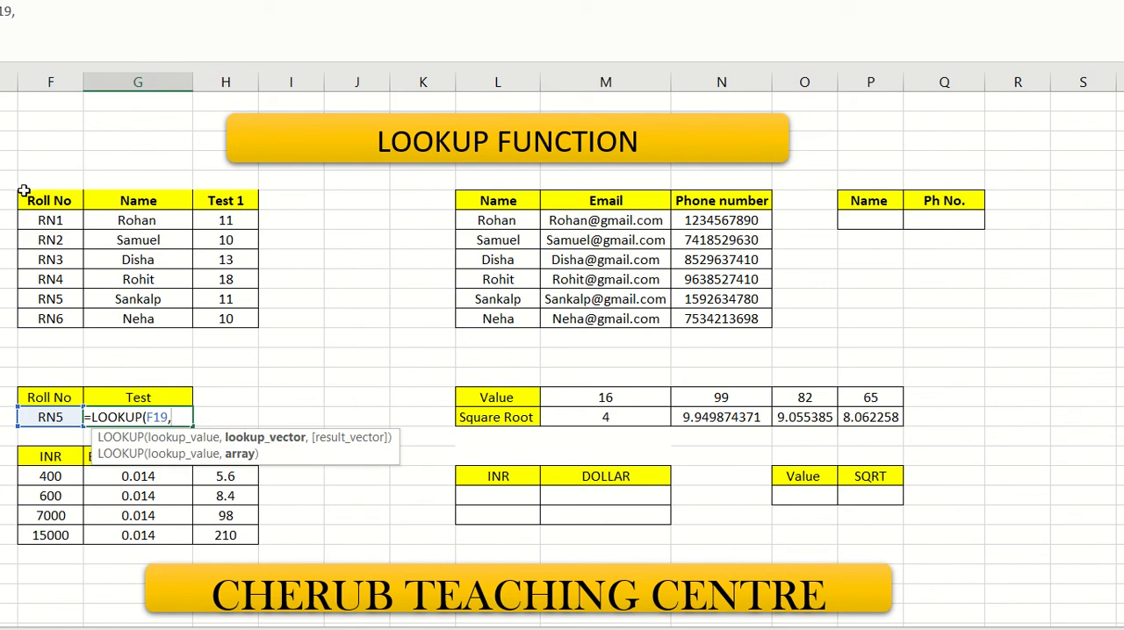
drag(27, 197, 221, 318)
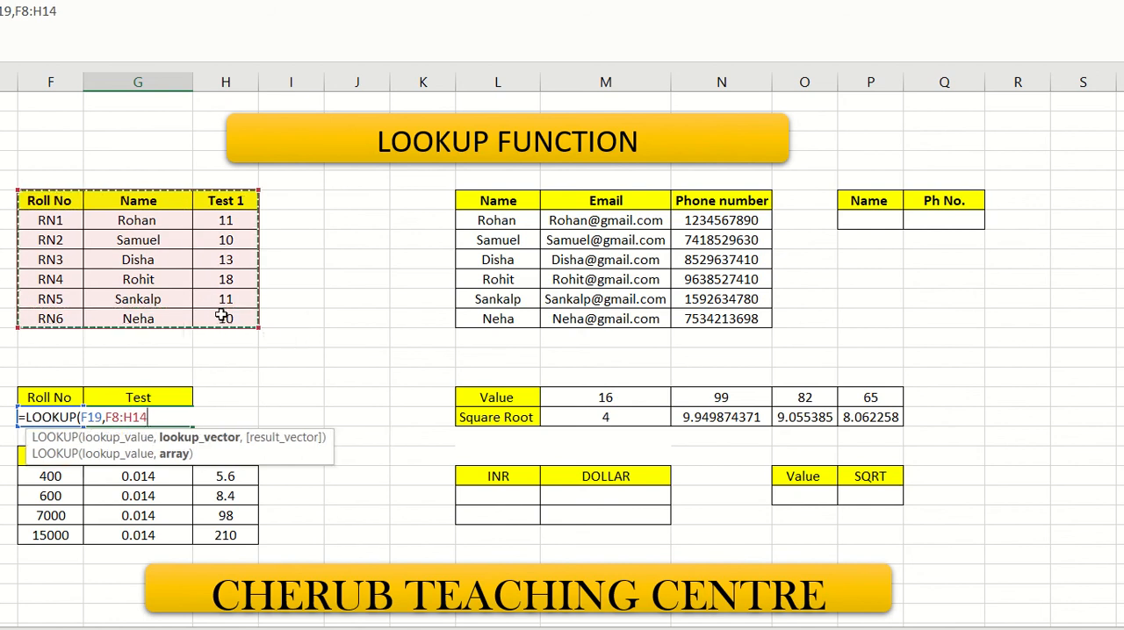
key(Return)
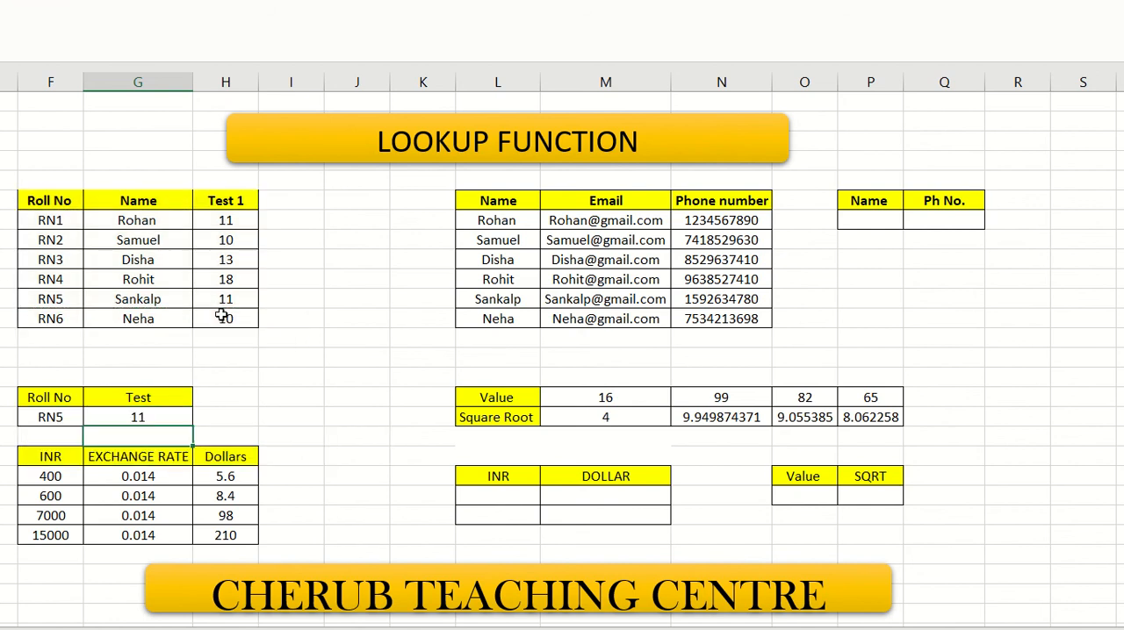
- Check the returned mark against the student table, and replace the roll number in F19 with RN3
click(139, 417)
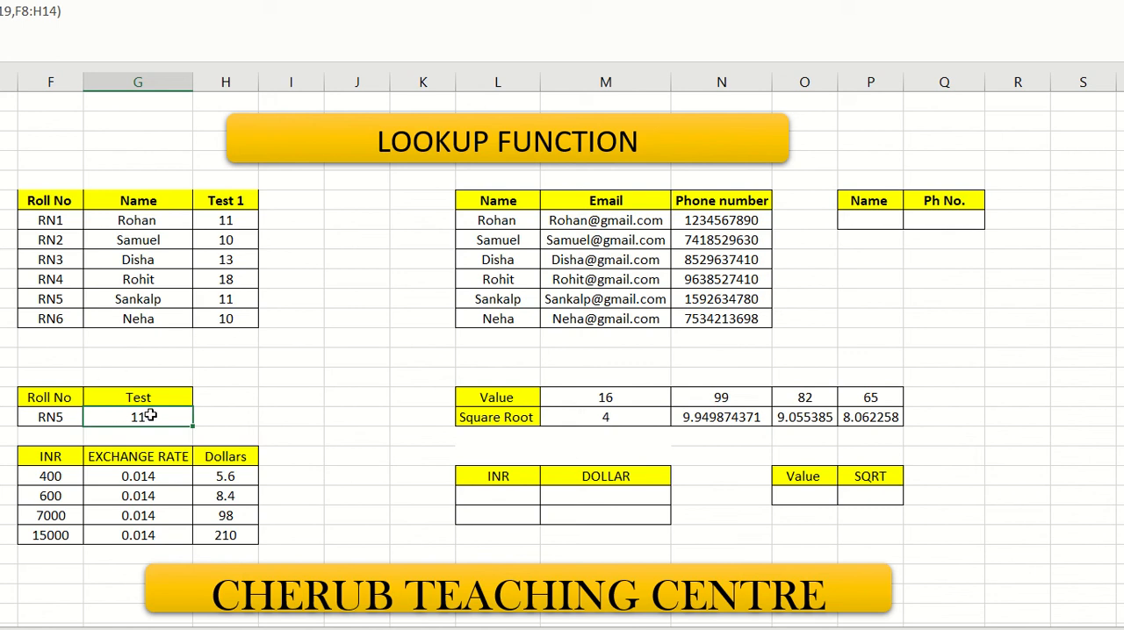
click(67, 303)
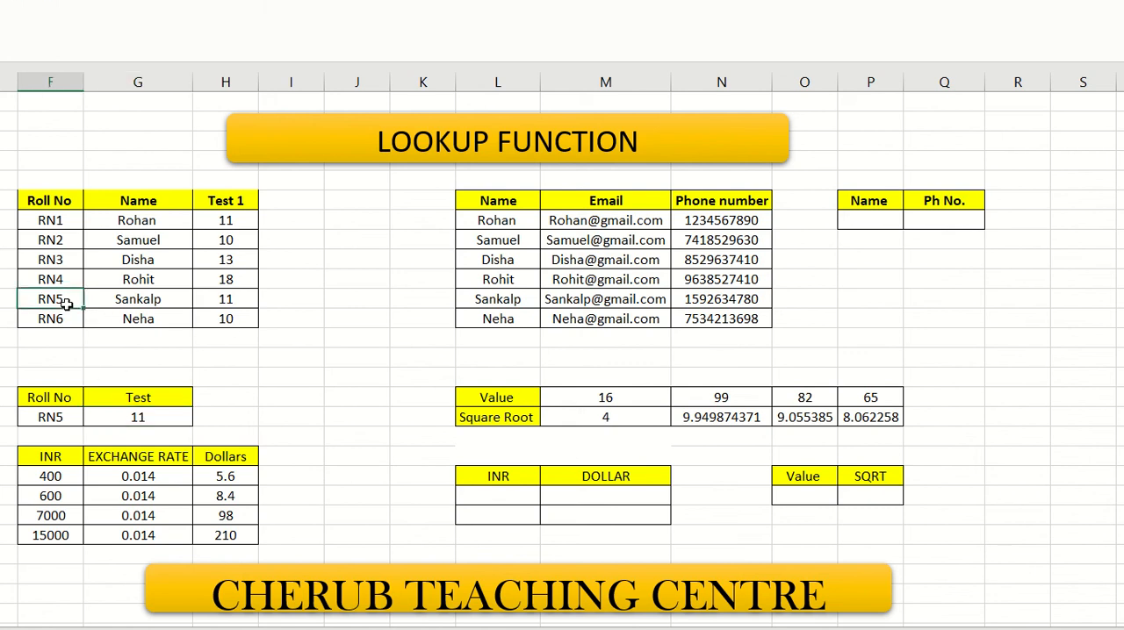
click(238, 299)
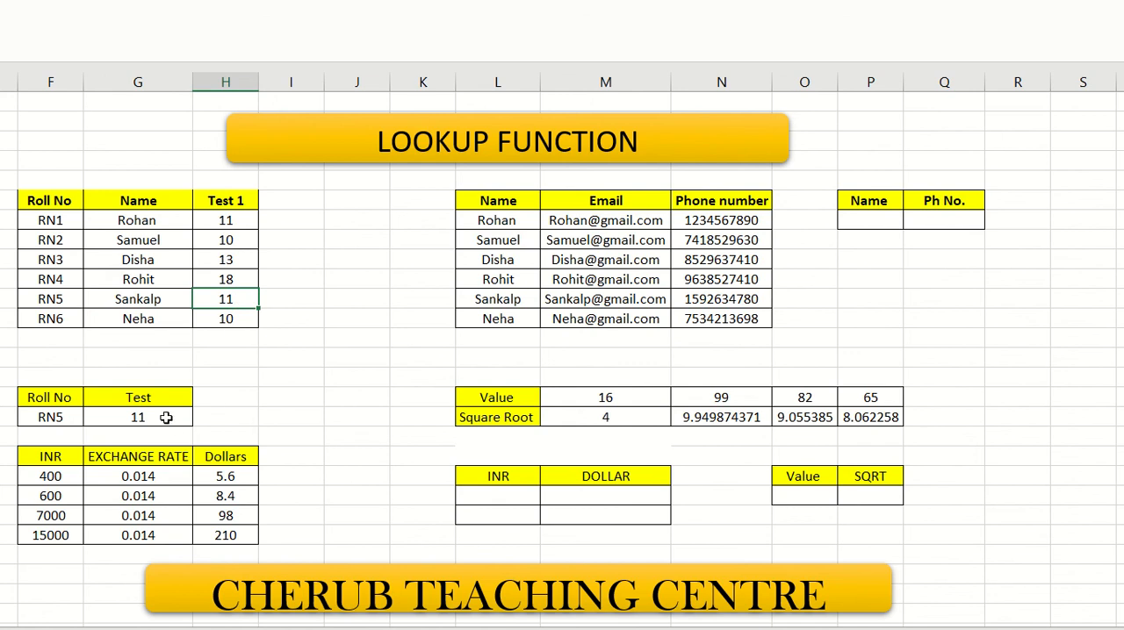
click(166, 418)
click(68, 419)
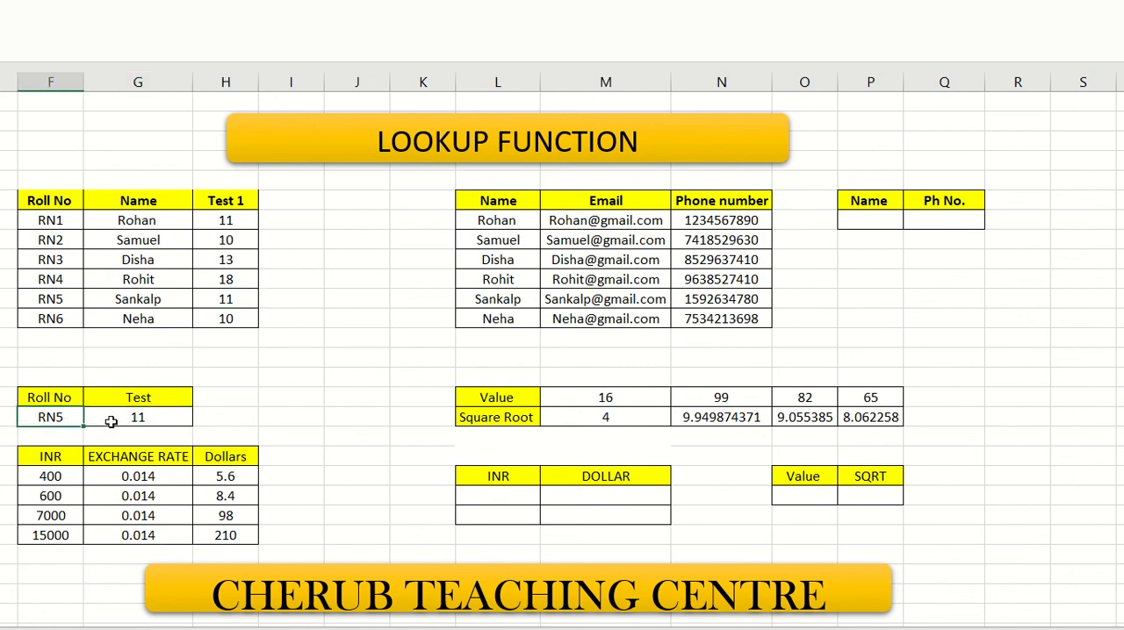
text(RN3)
key(Return)
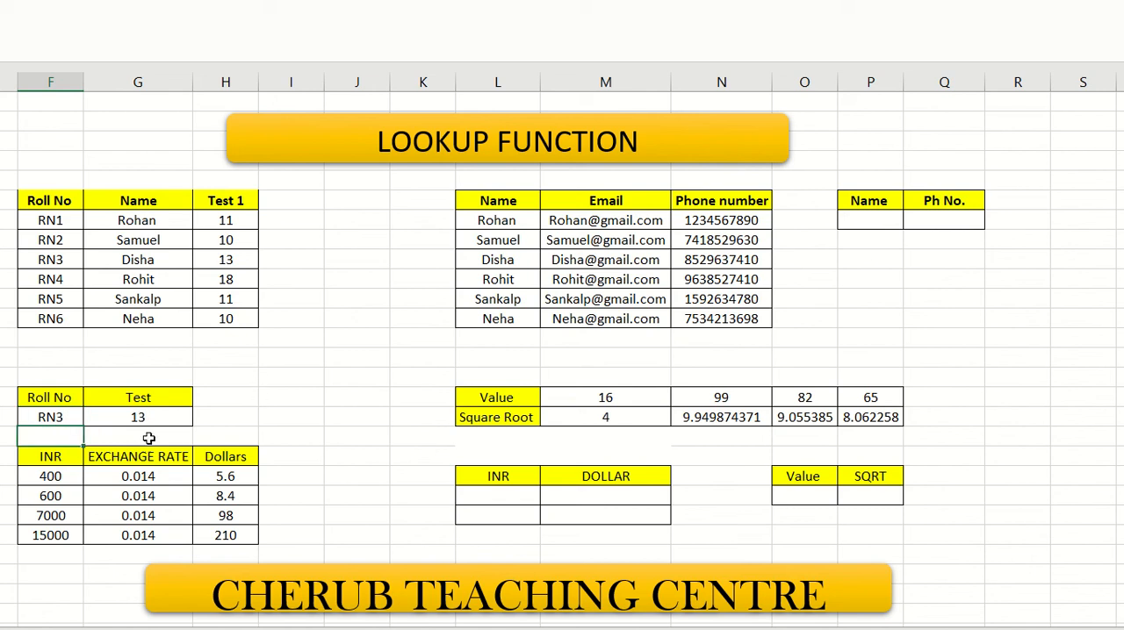
click(70, 420)
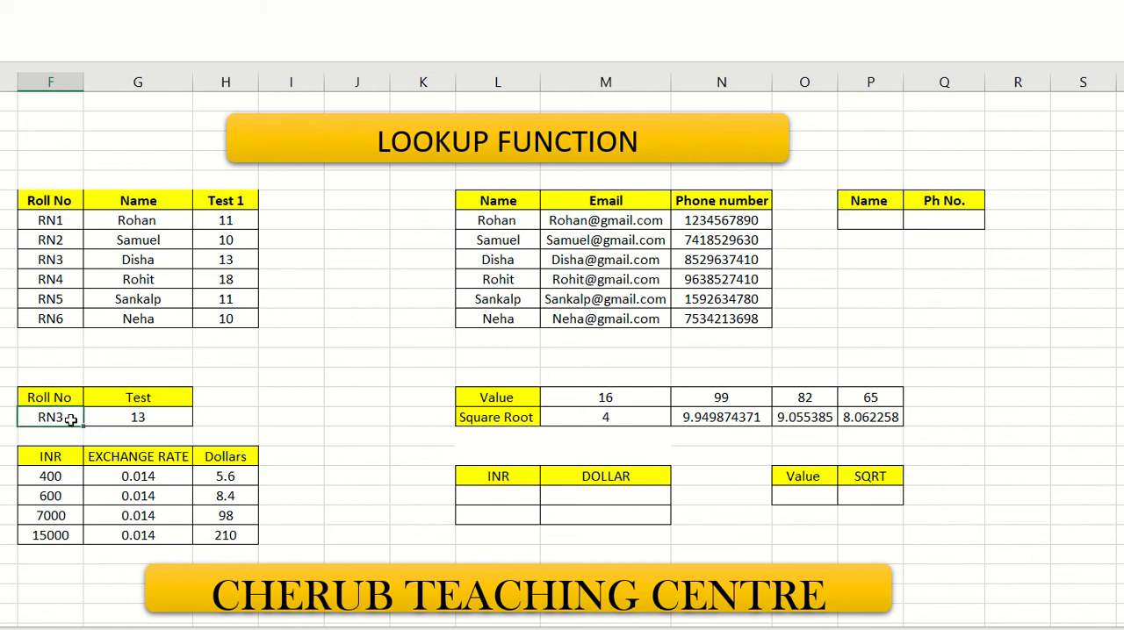
click(153, 416)
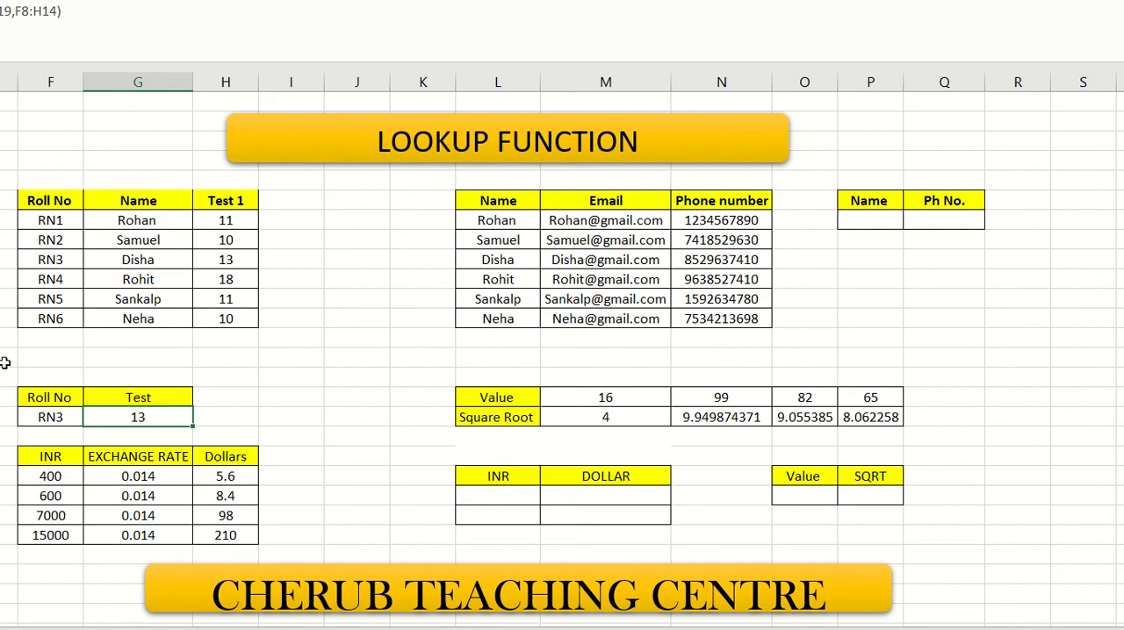
- Review the INR exchange rate table and enter 600 as the INR amount to look up in L23
click(509, 493)
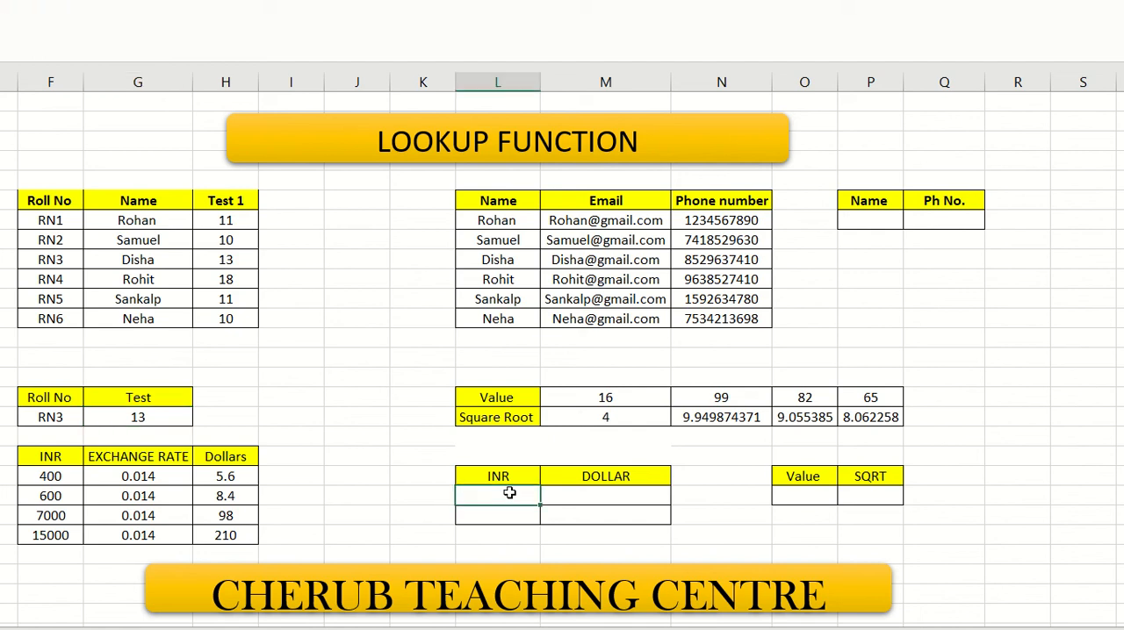
drag(51, 455, 220, 535)
click(326, 474)
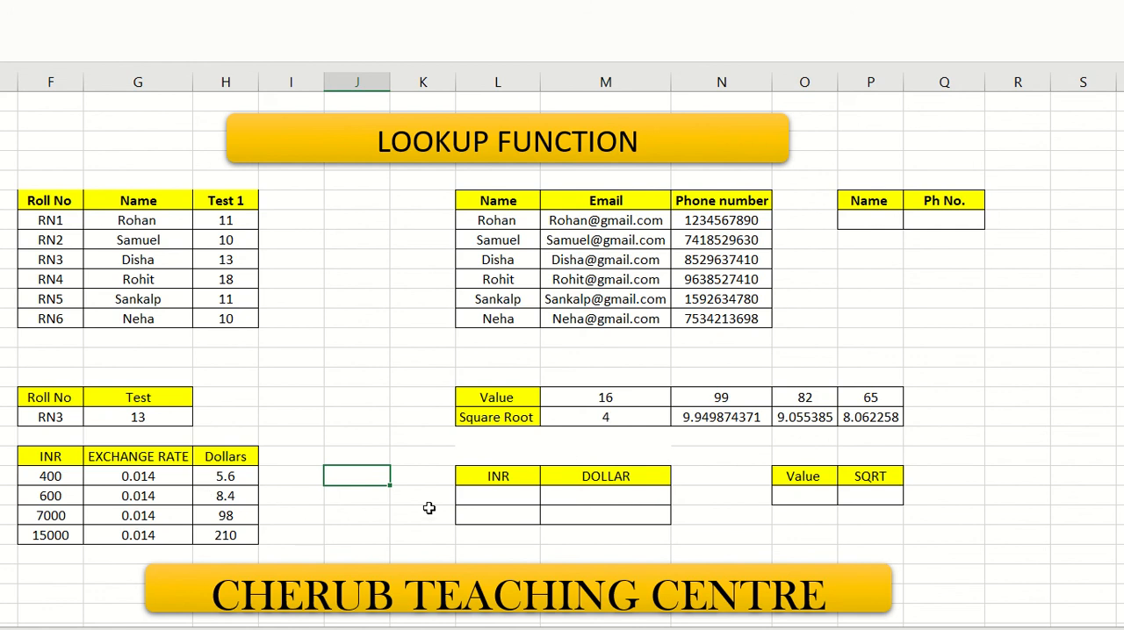
click(497, 497)
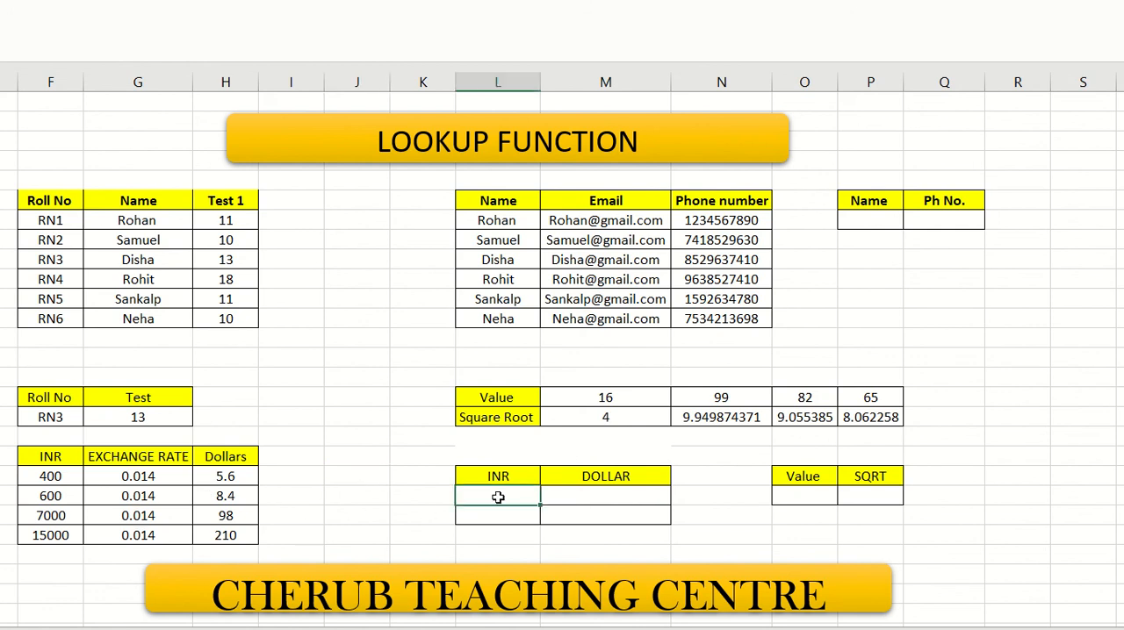
text(600)
- Retrieve the dollar value for the INR amount in M23 with =LOOKUP(L23,F21:H25)
click(569, 502)
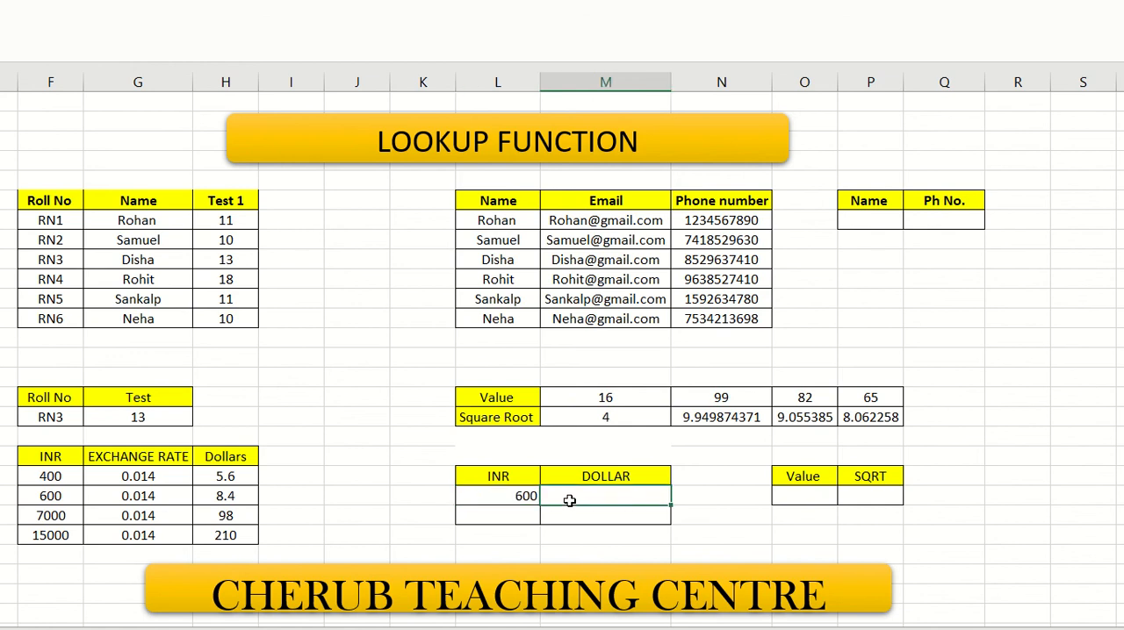
text(=)
text(LOO)
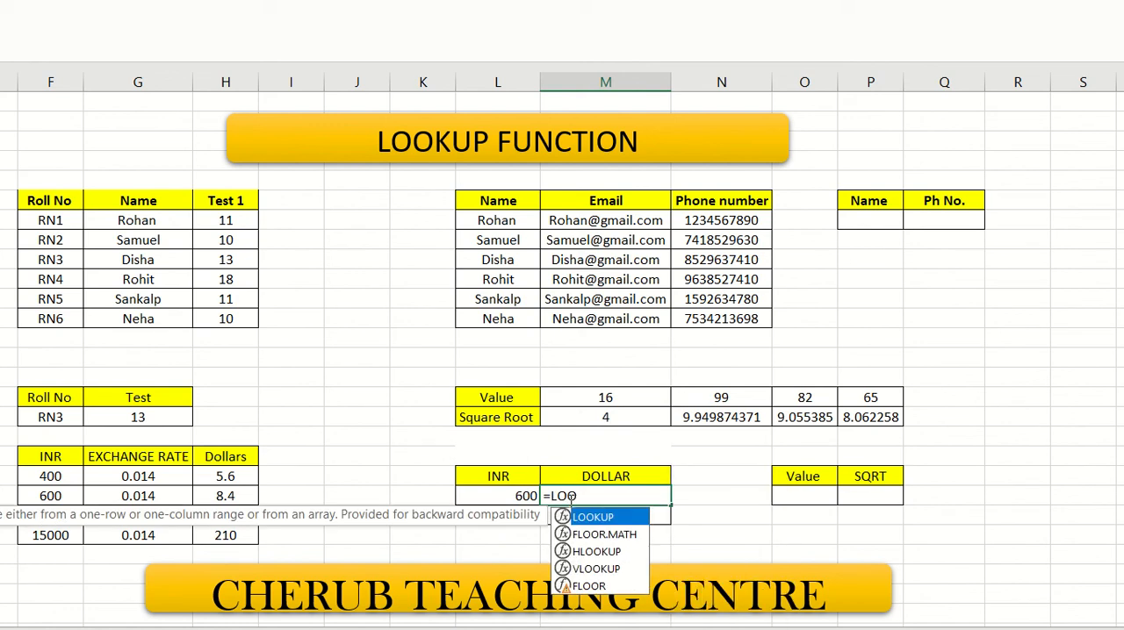
double_click(593, 518)
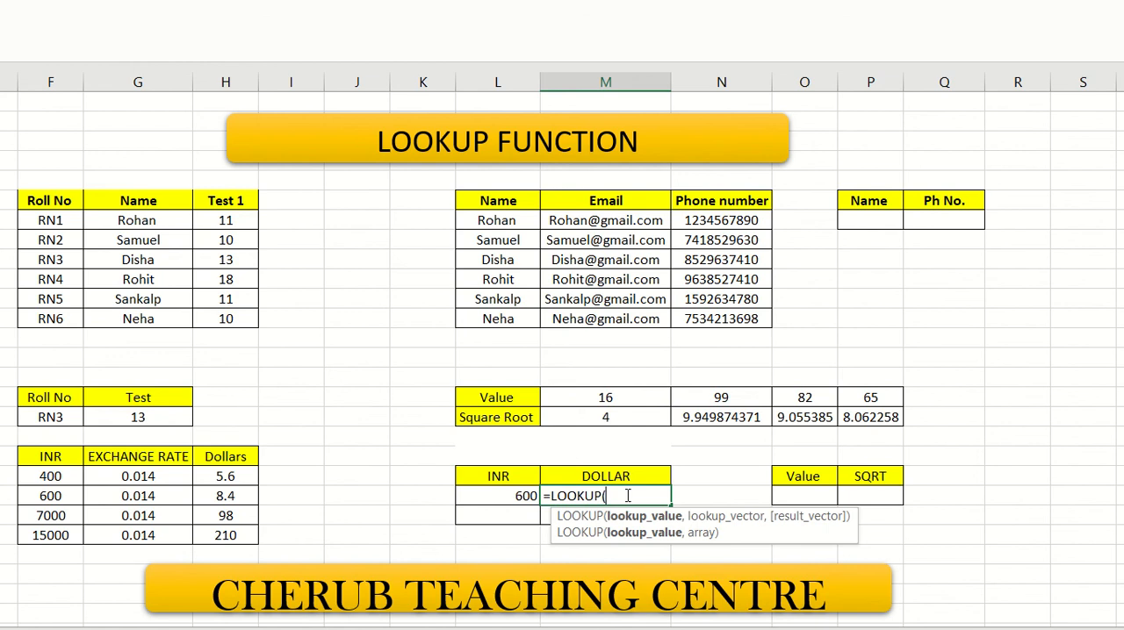
text(F23)
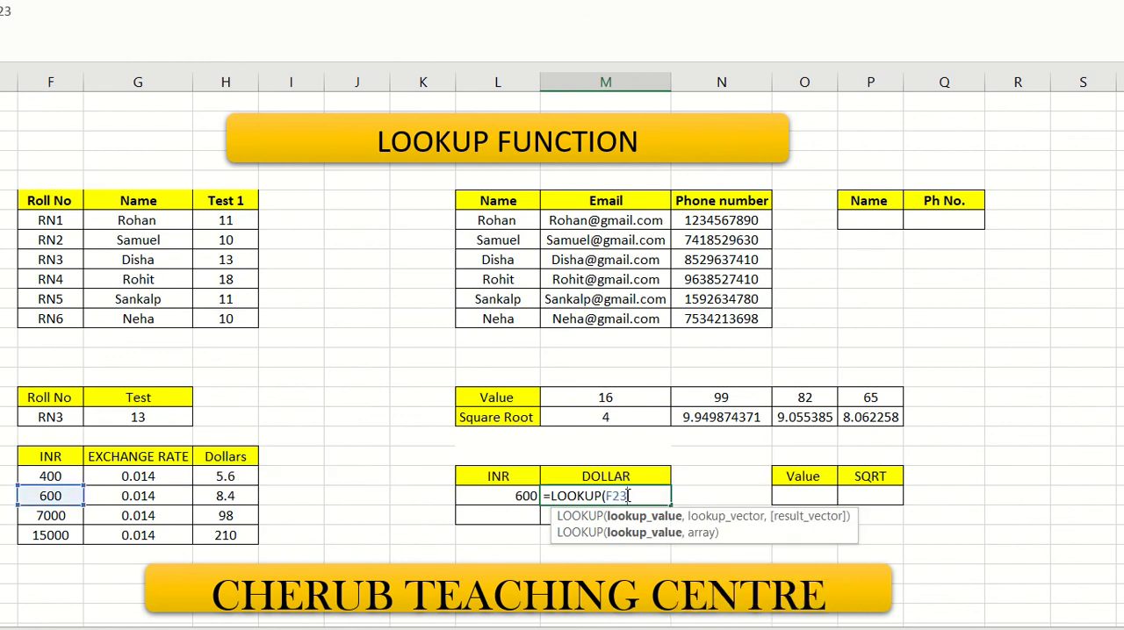
key(BackSpace)
key(BackSpace)
key(BackSpace)
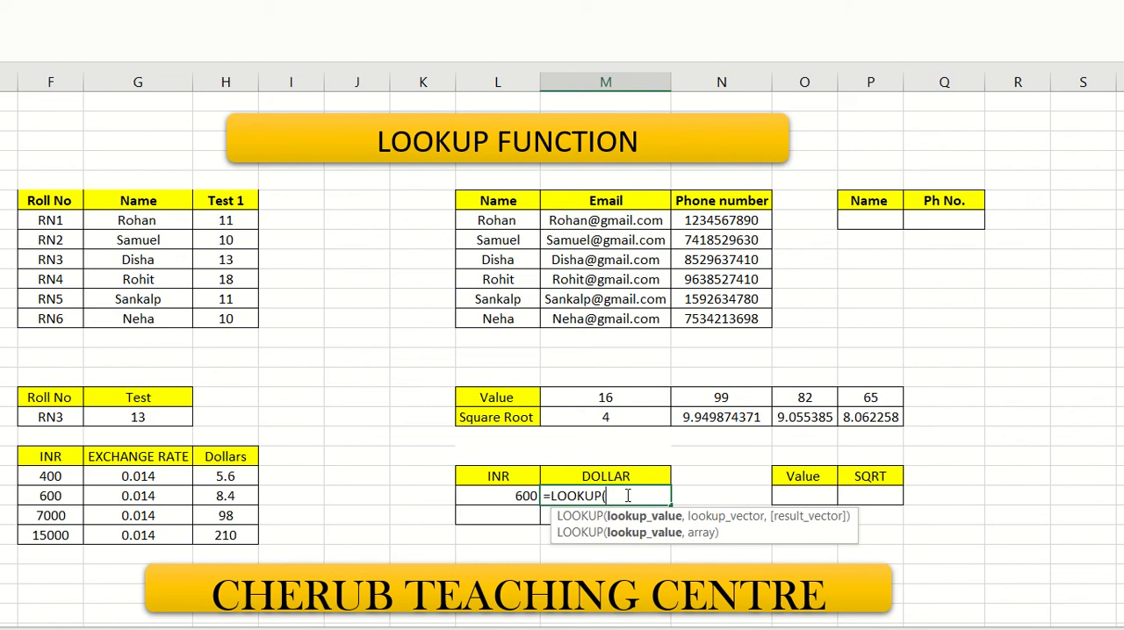
text(L23)
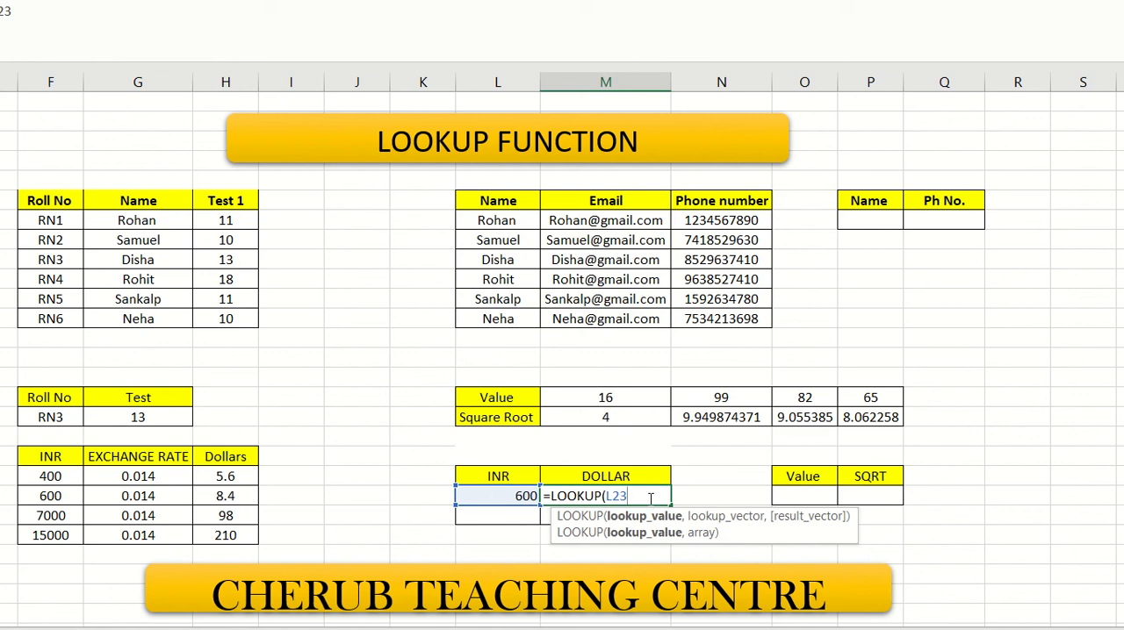
text(,)
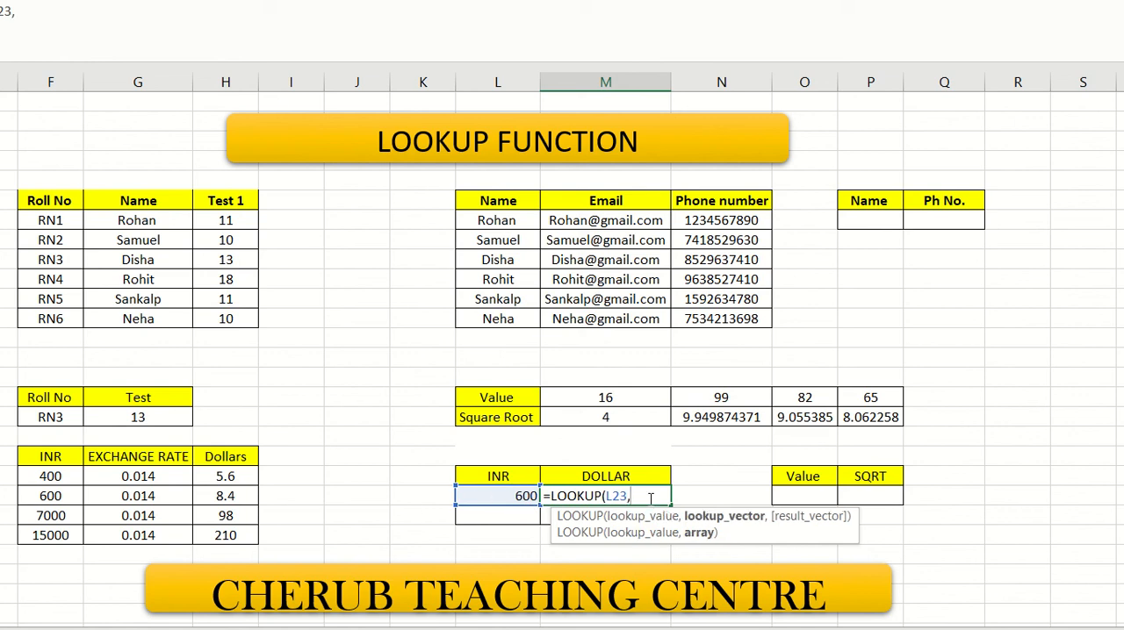
drag(51, 459, 237, 533)
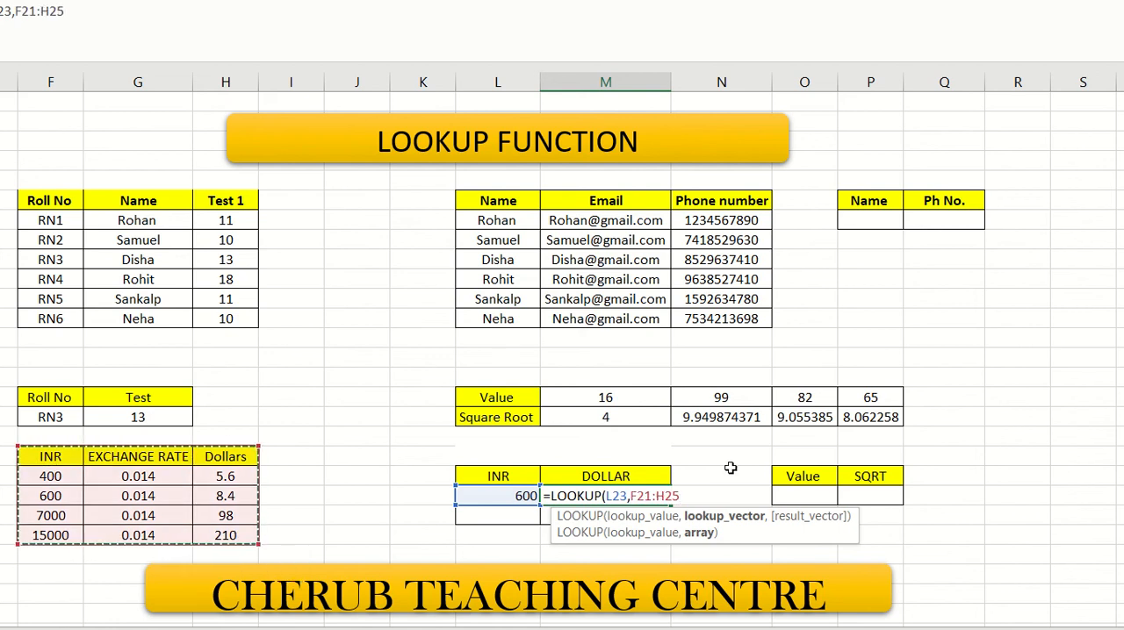
key(Return)
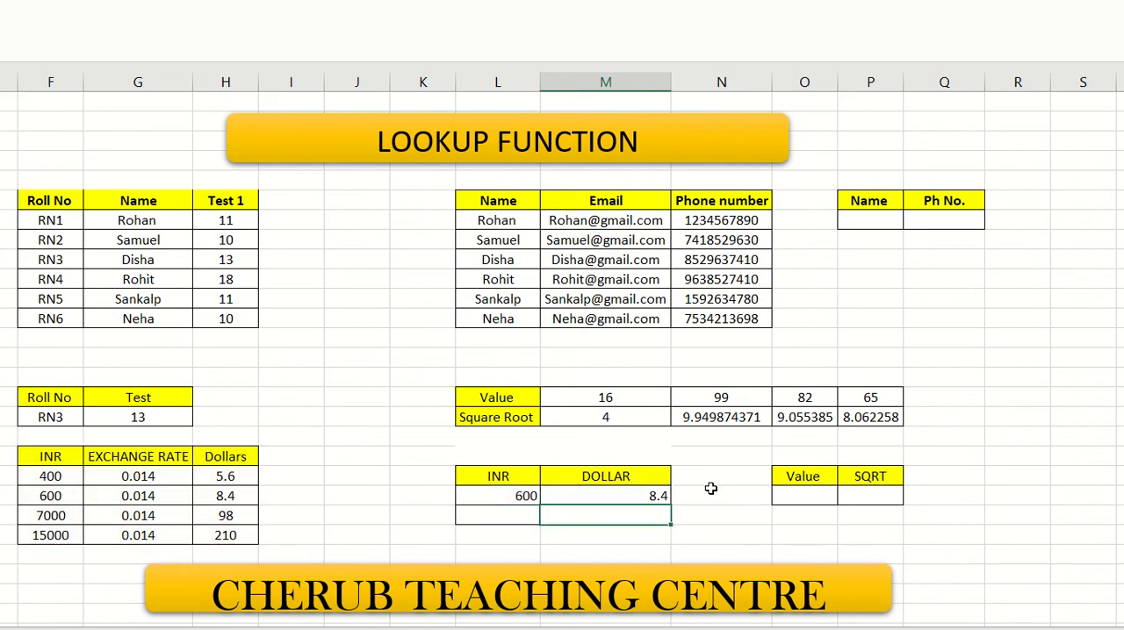
click(622, 497)
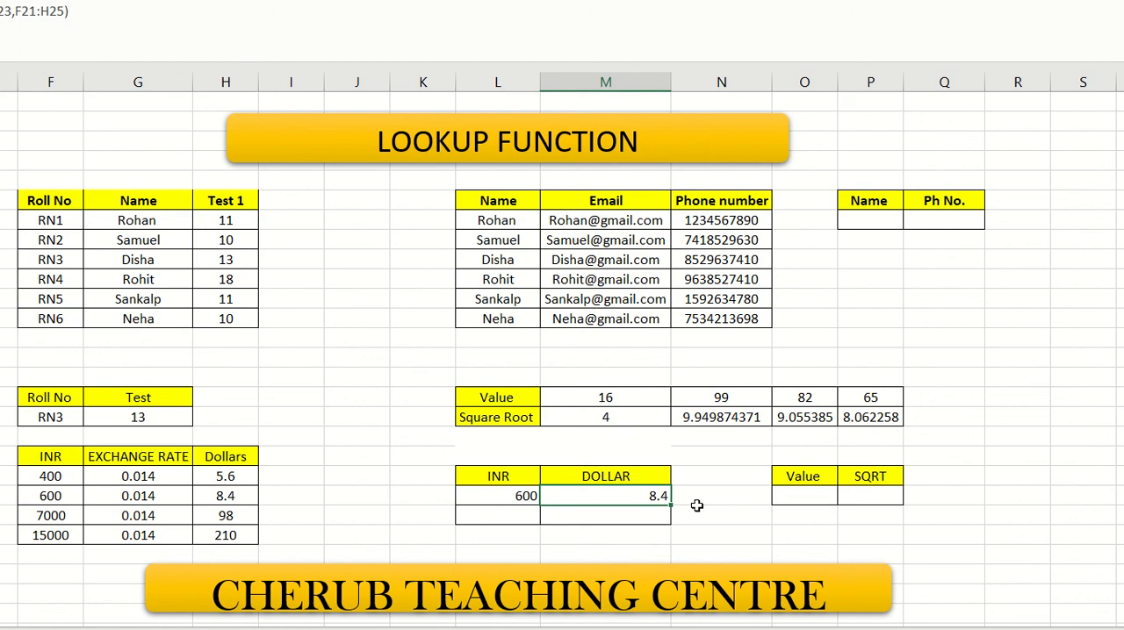
- Test the dollar lookup by setting the INR amount in L23 to 7000
click(521, 494)
text(7000)
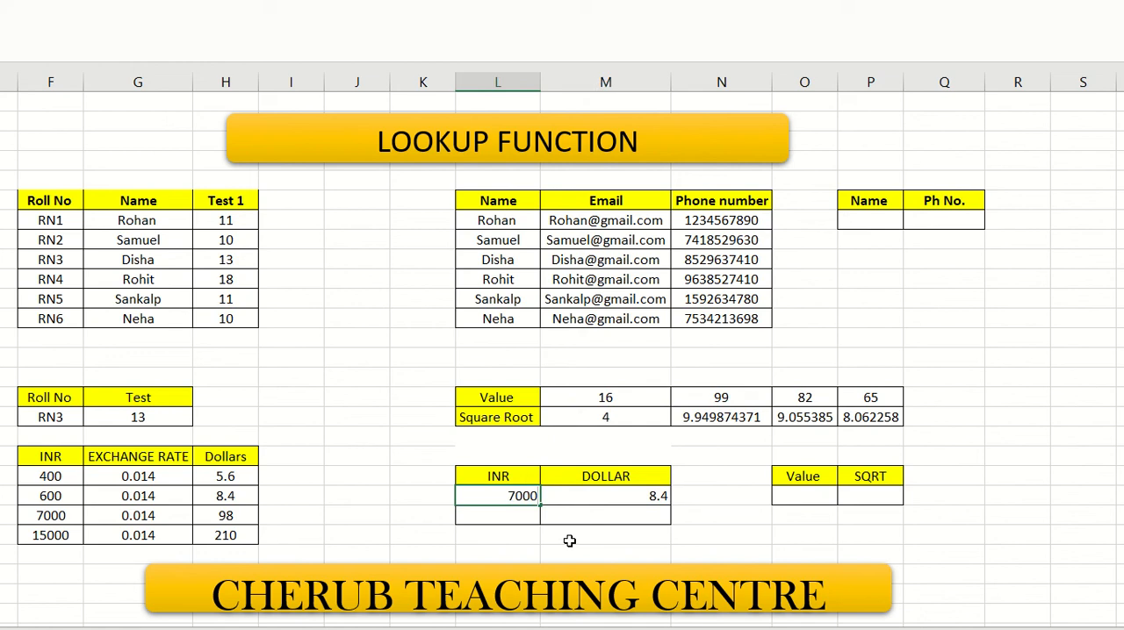
key(Return)
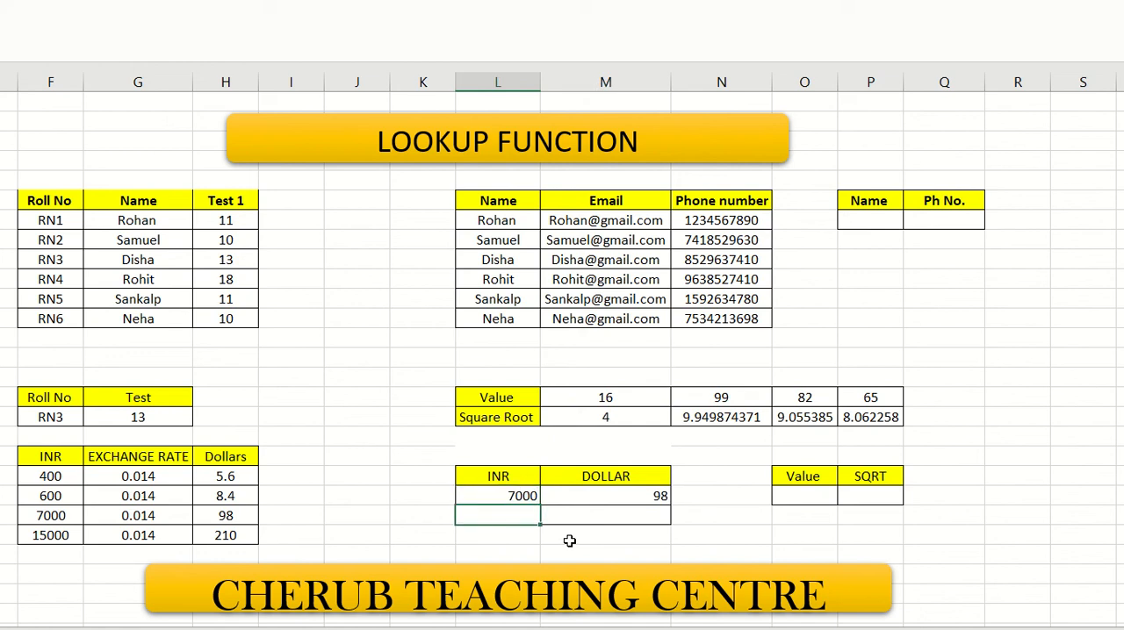
- Test the dollar lookup with an amount missing from the table by setting L23 to 5000
click(505, 494)
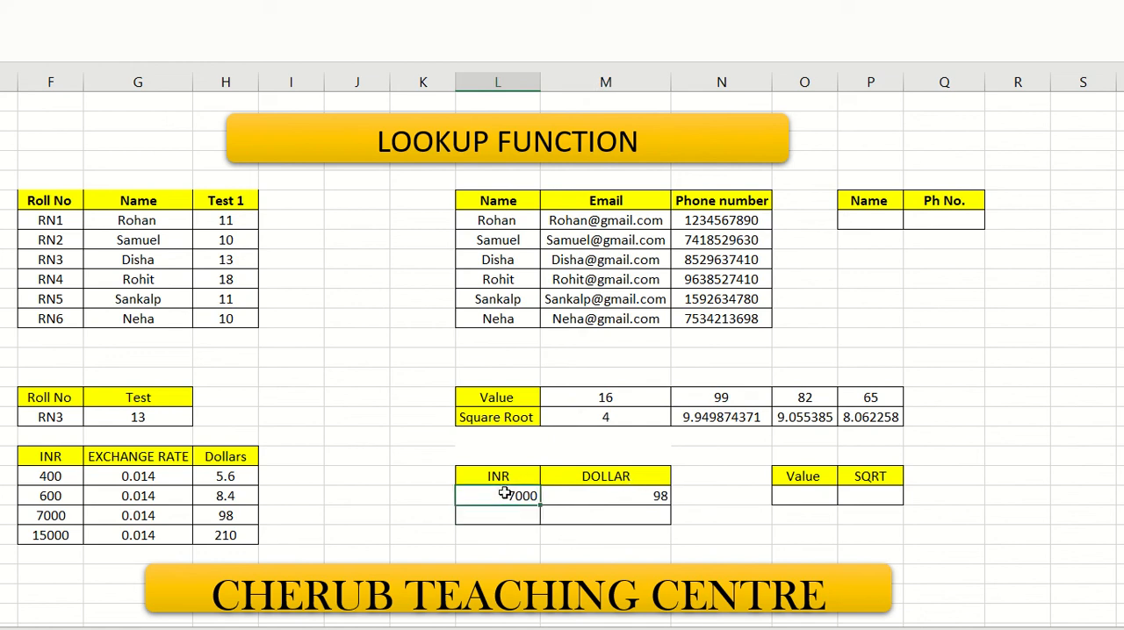
text(5000)
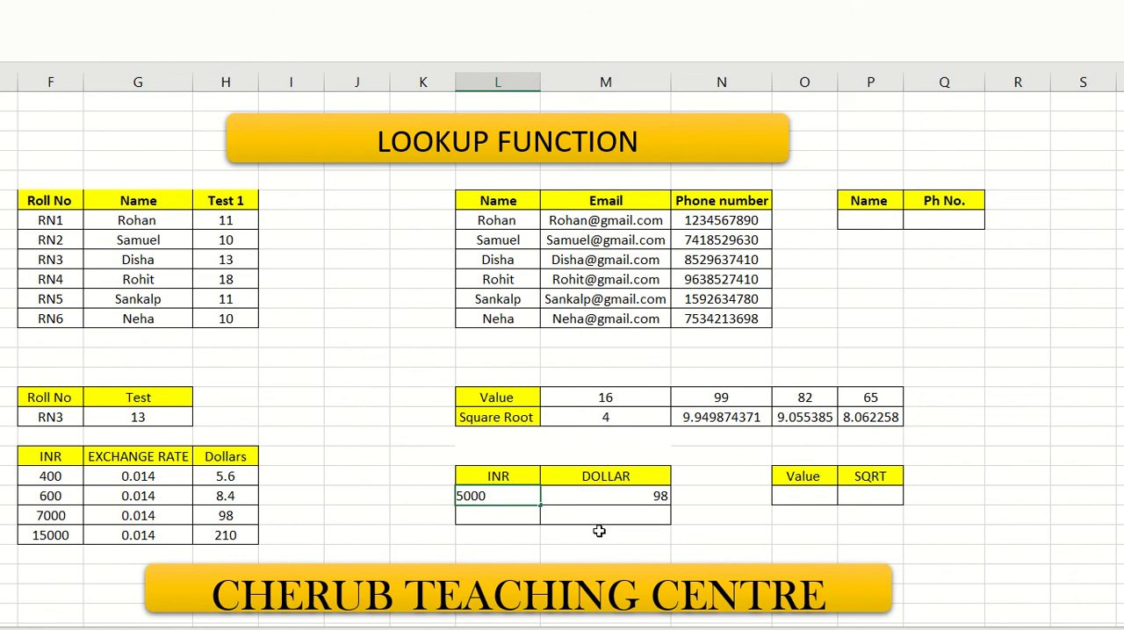
key(Return)
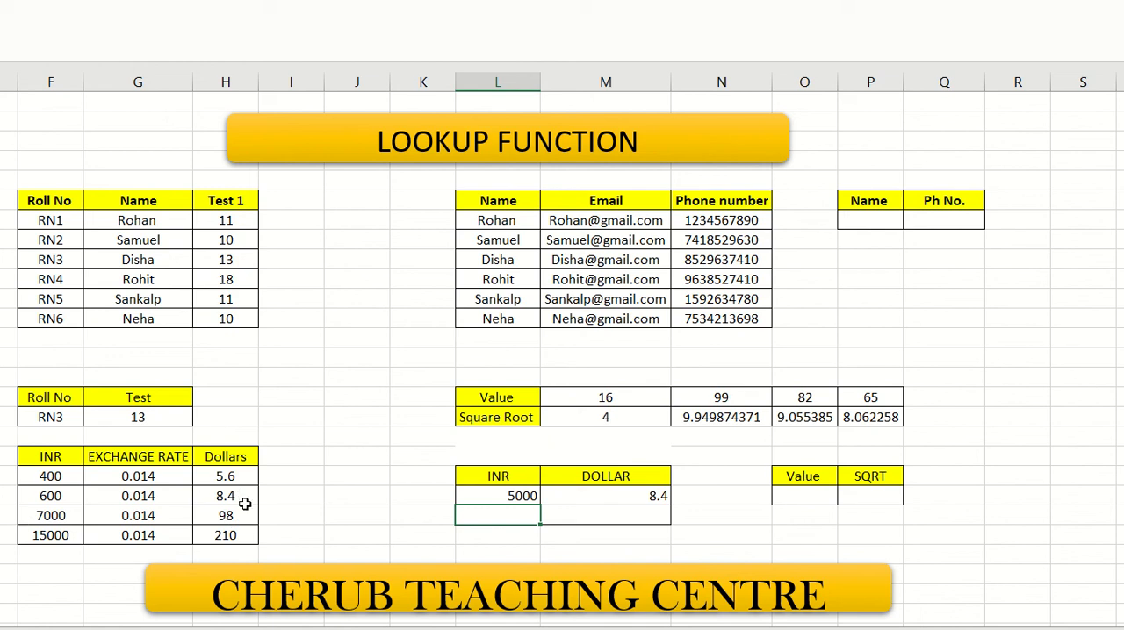
click(627, 499)
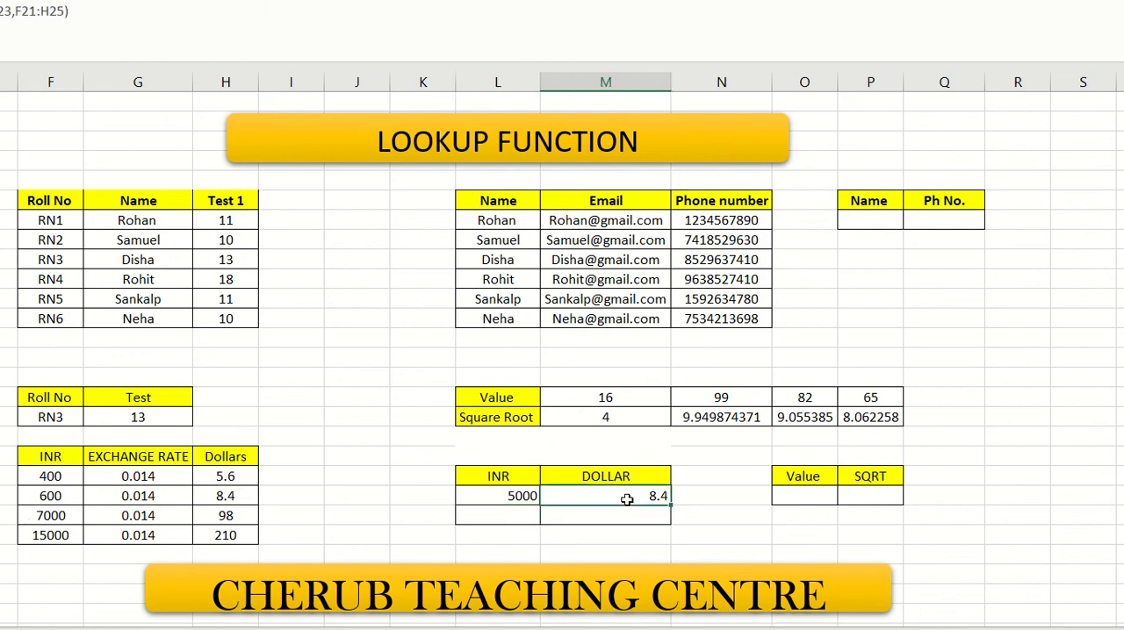
- Set the INR amount in L23 back to 600
click(529, 495)
text(600)
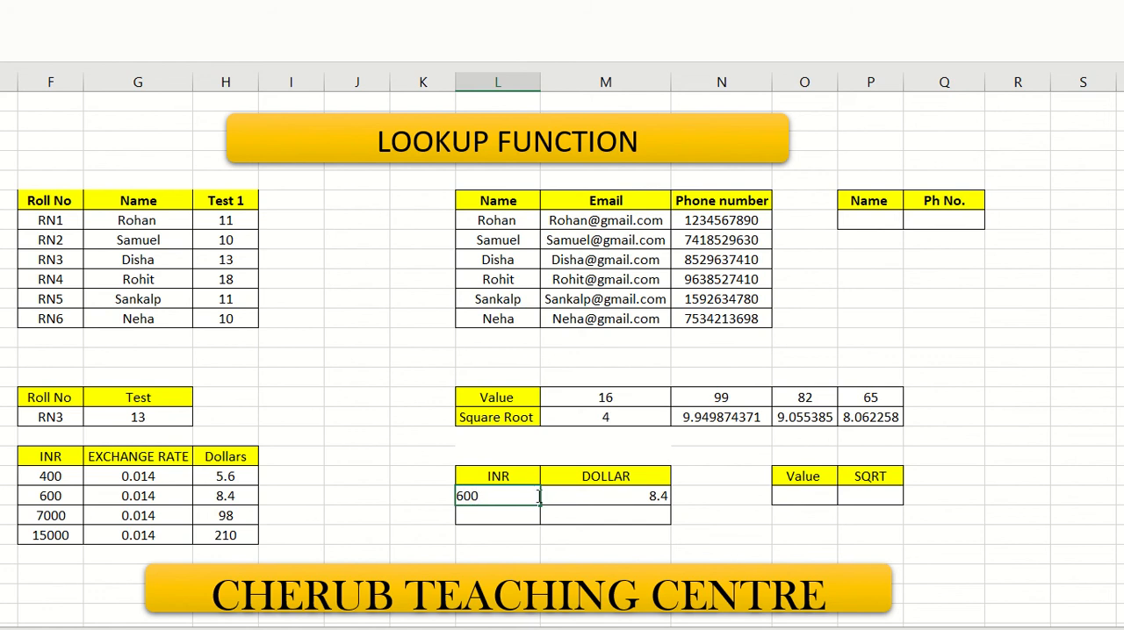
click(545, 515)
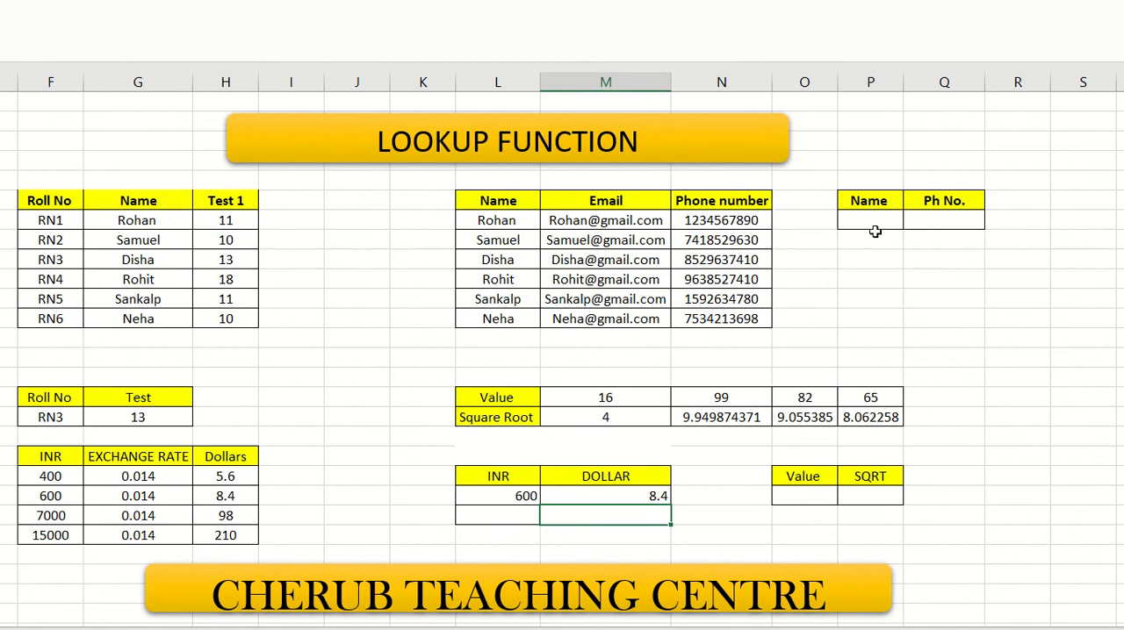
- Enter the third contact's name from the contact table as the lookup name in P9
click(873, 226)
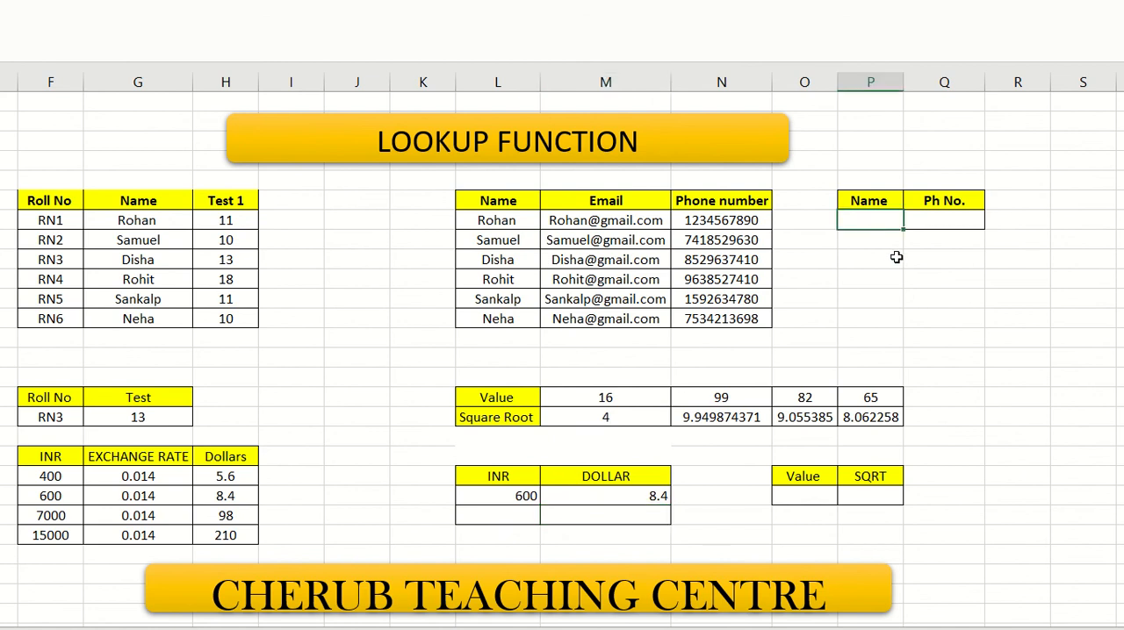
text(d)
key(BackSpace)
text(d)
key(BackSpace)
text(Disha)
- Retrieve the phone number for the name in P9 into Q9 with =LOOKUP(P9,L8:N14)
click(935, 223)
text(=)
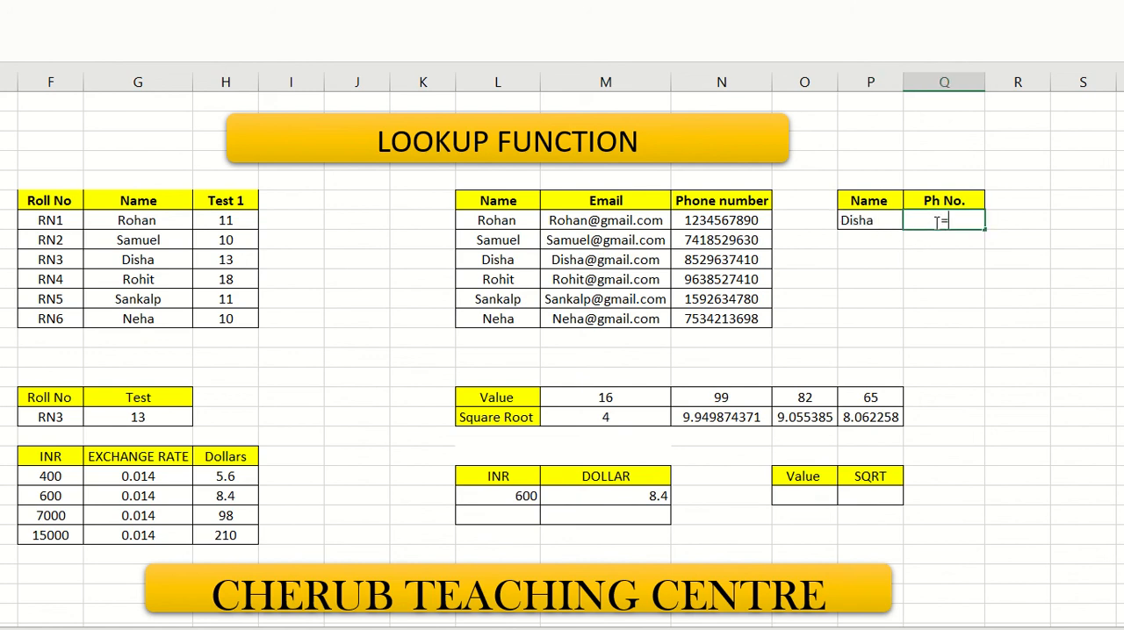
text(loo)
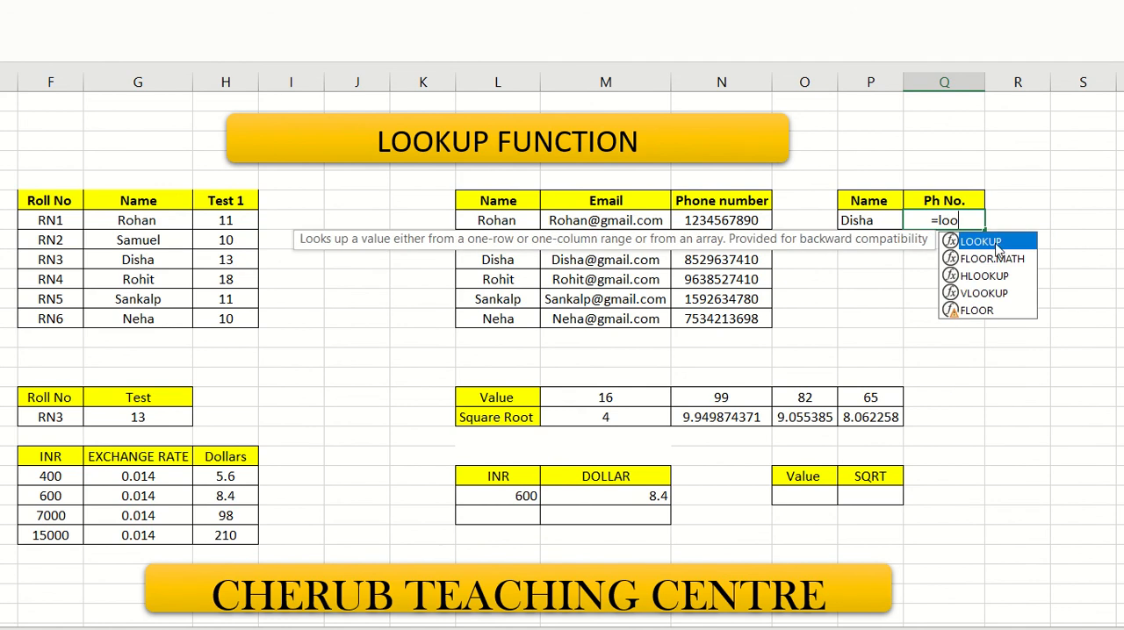
double_click(995, 245)
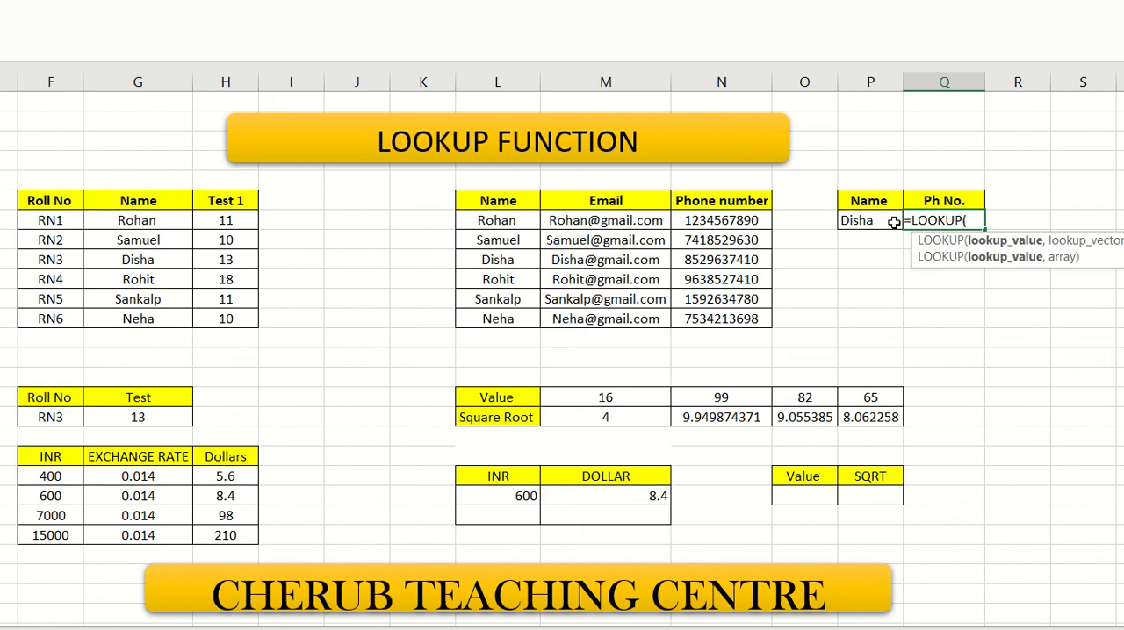
text(p9)
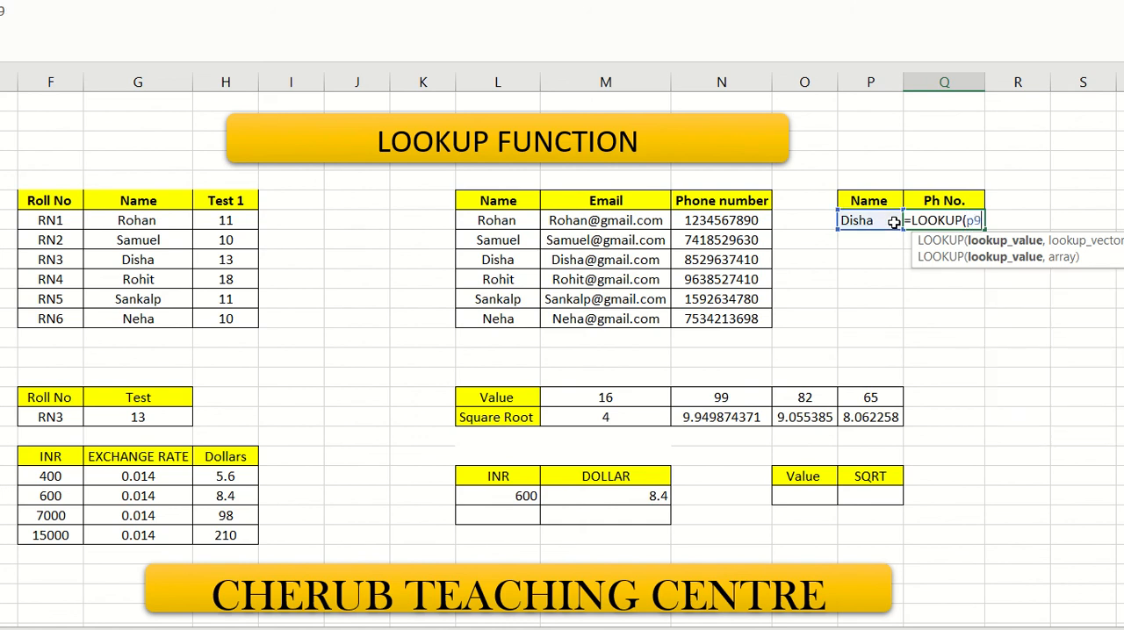
text(,)
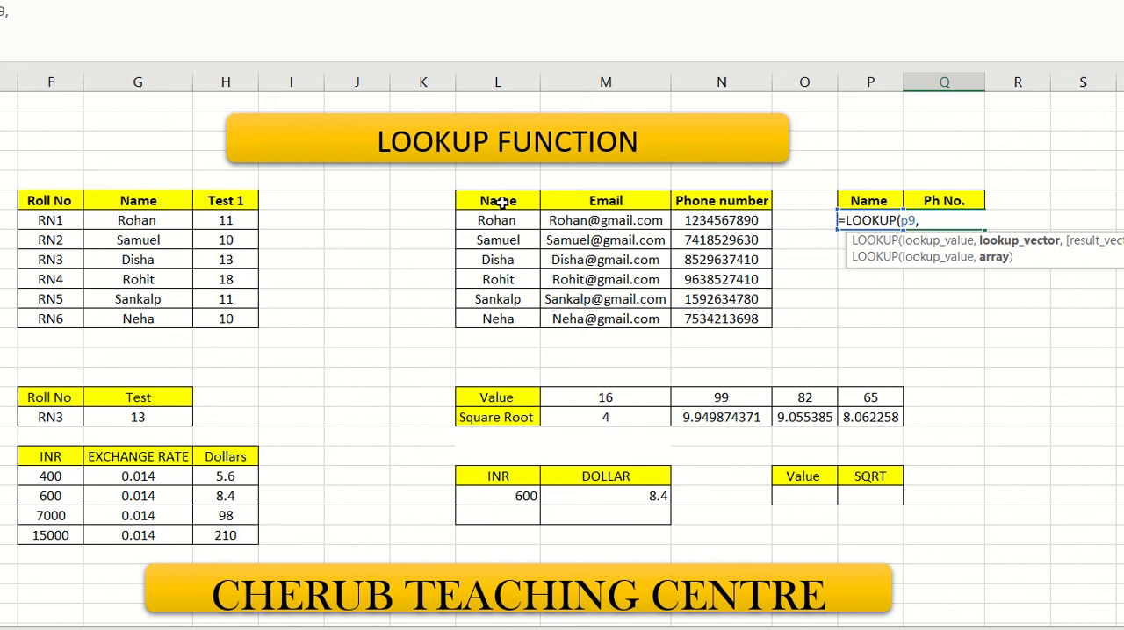
drag(501, 201, 736, 326)
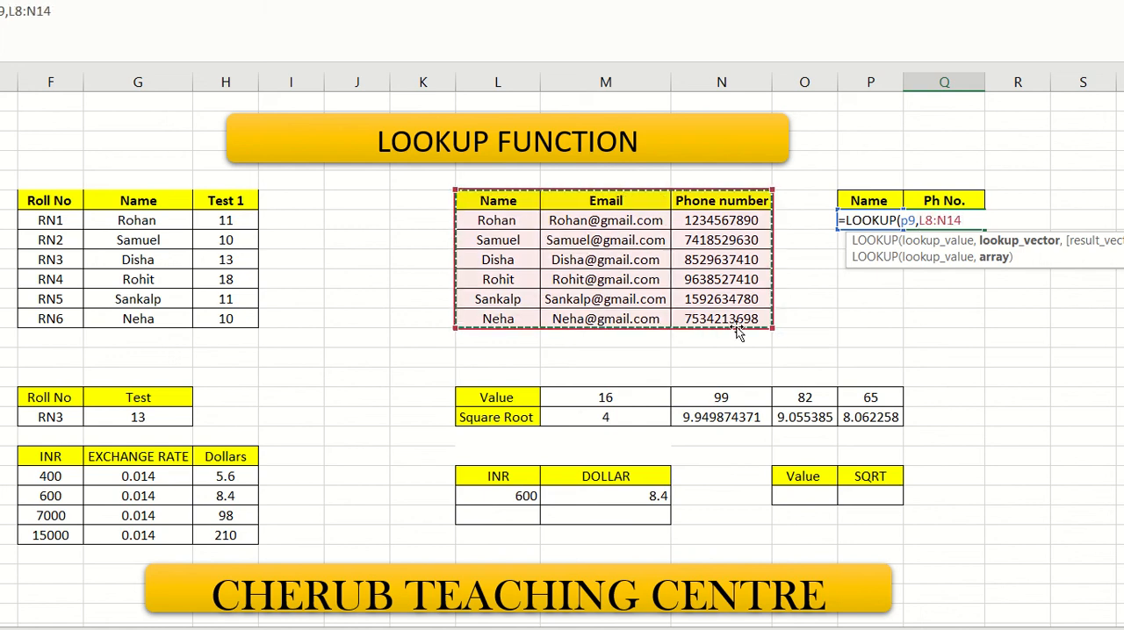
key(Return)
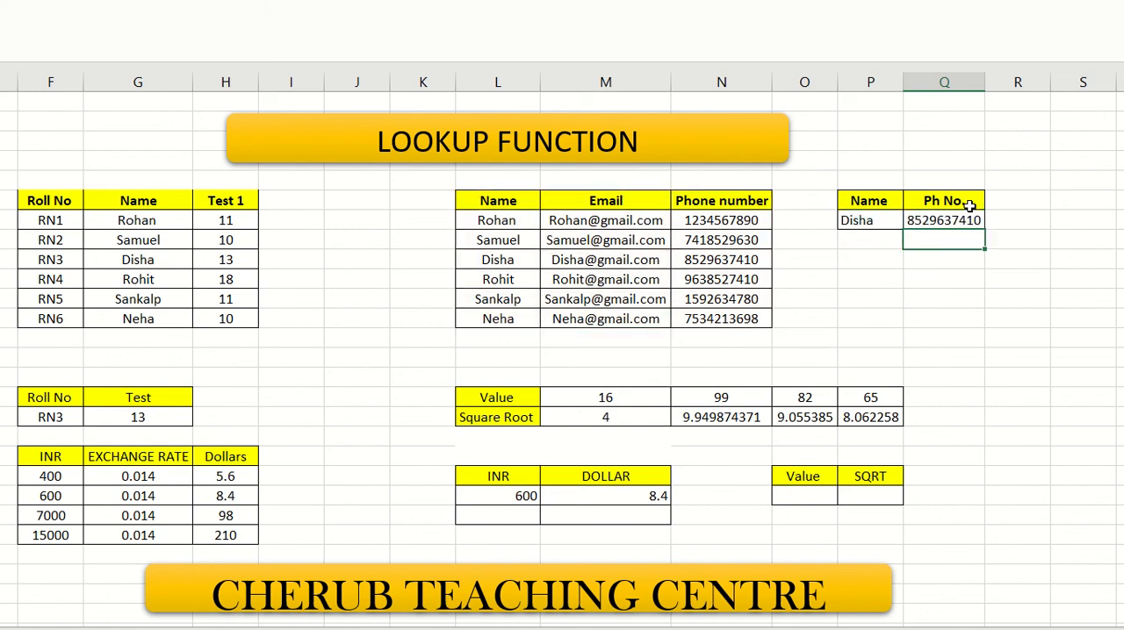
click(963, 222)
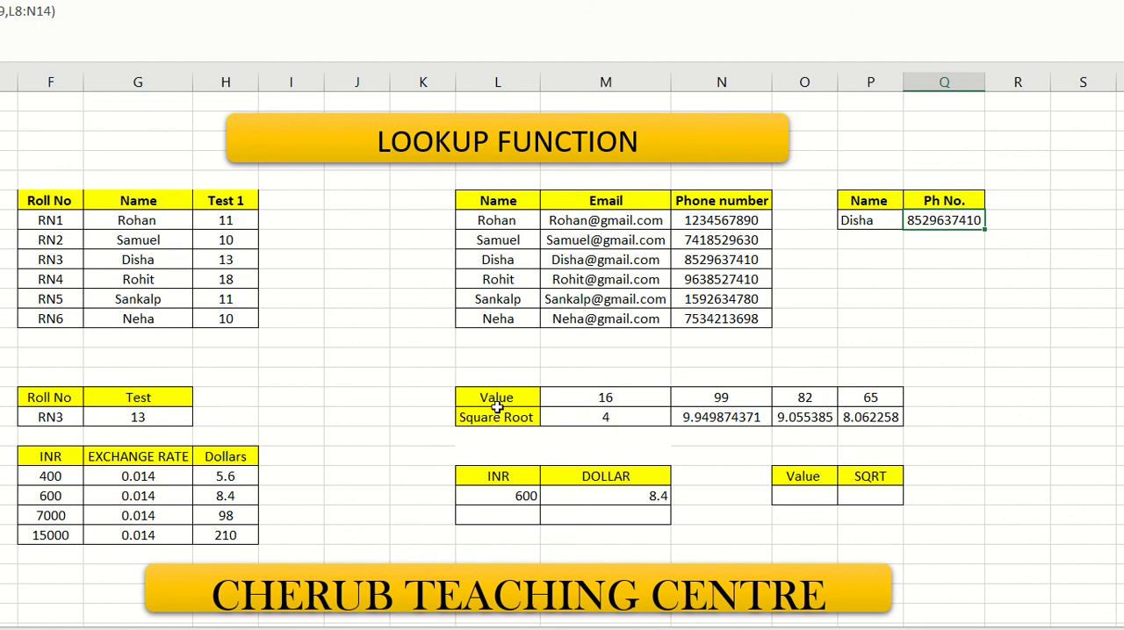
- Enter 82 as the value in O23 and try to retrieve its square root in P23 with =LOOKUP(O23,L18:P19)
click(813, 493)
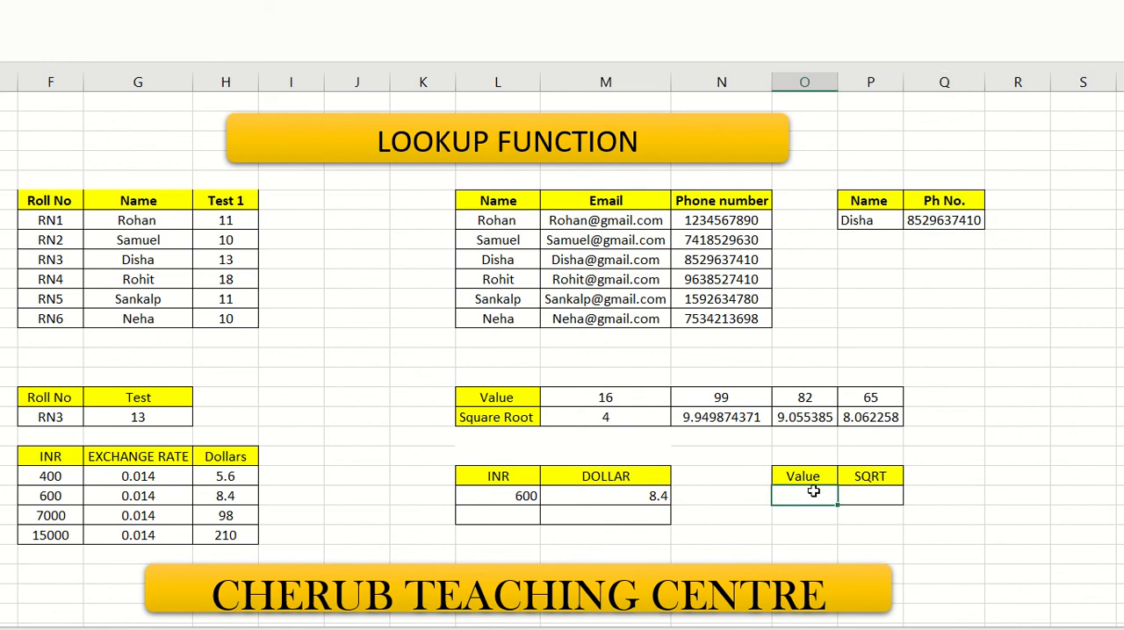
text(82)
click(866, 500)
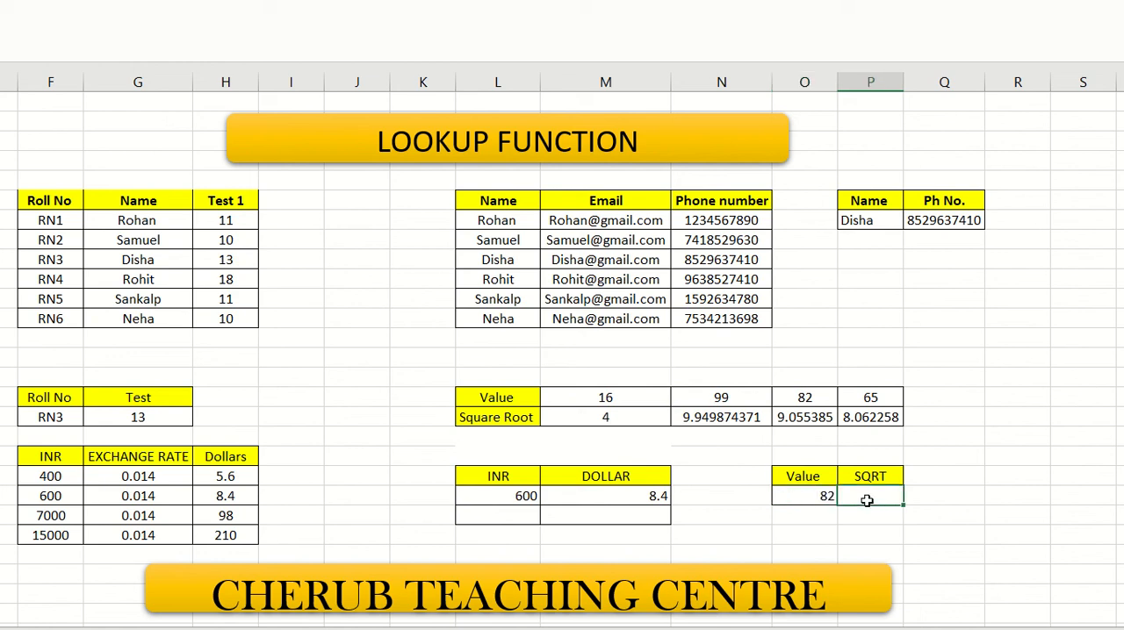
text(=loku)
key(BackSpace)
key(BackSpace)
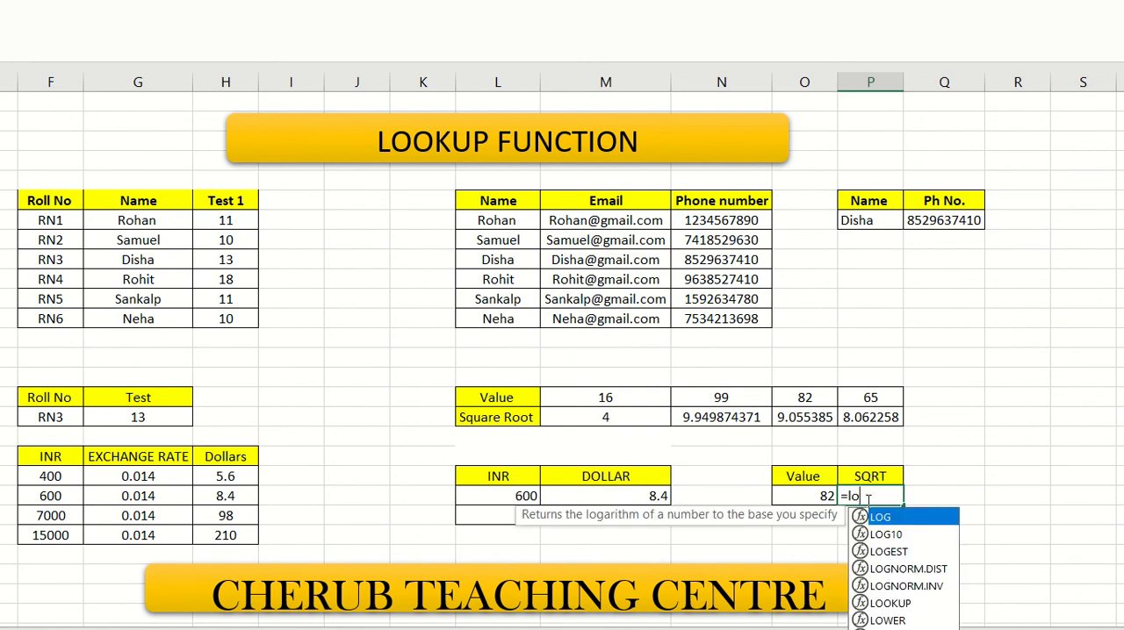
text(ok)
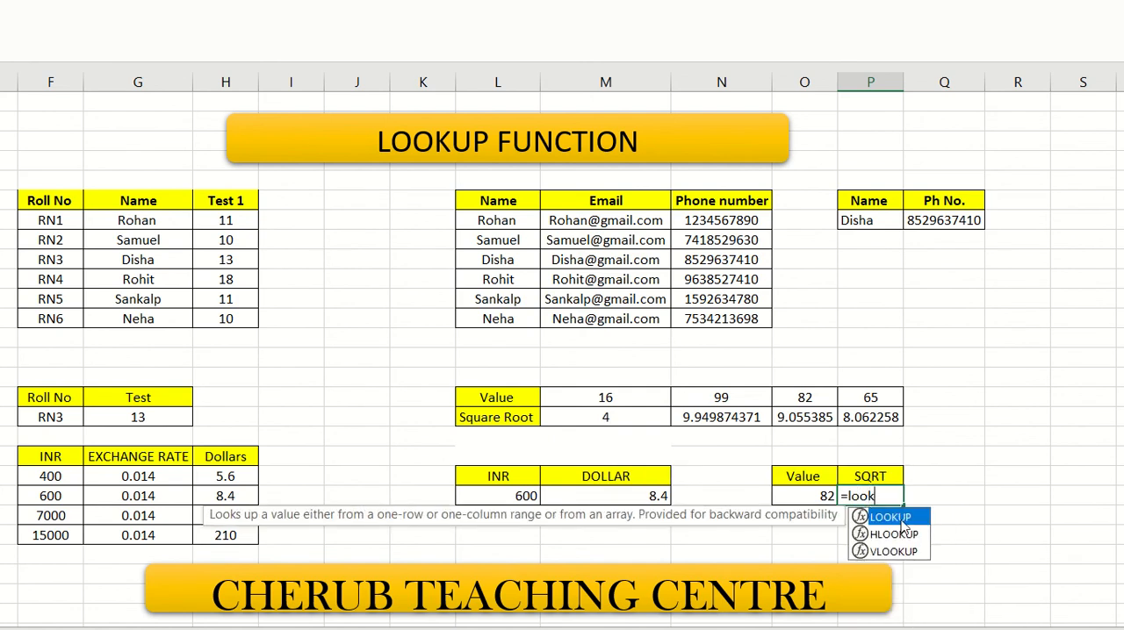
double_click(901, 518)
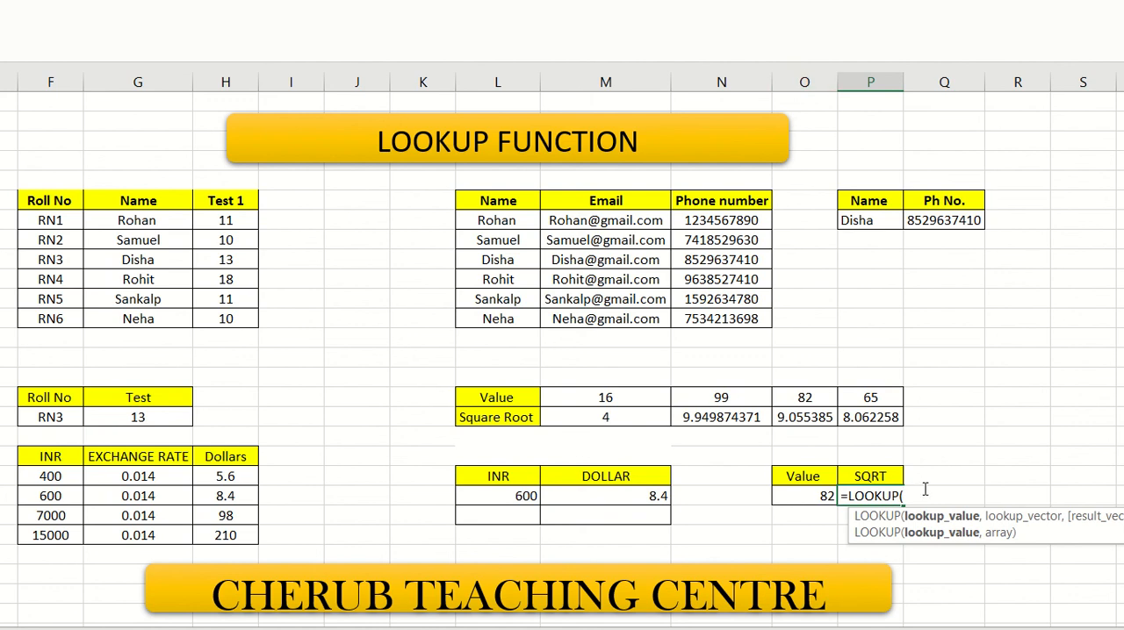
text(o23)
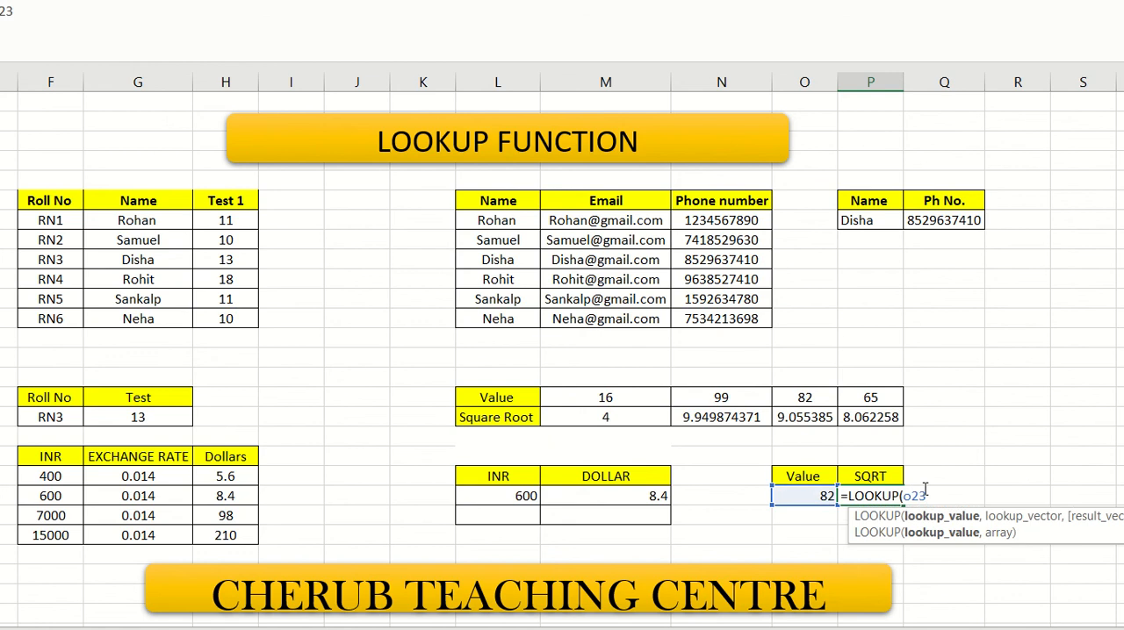
text(,)
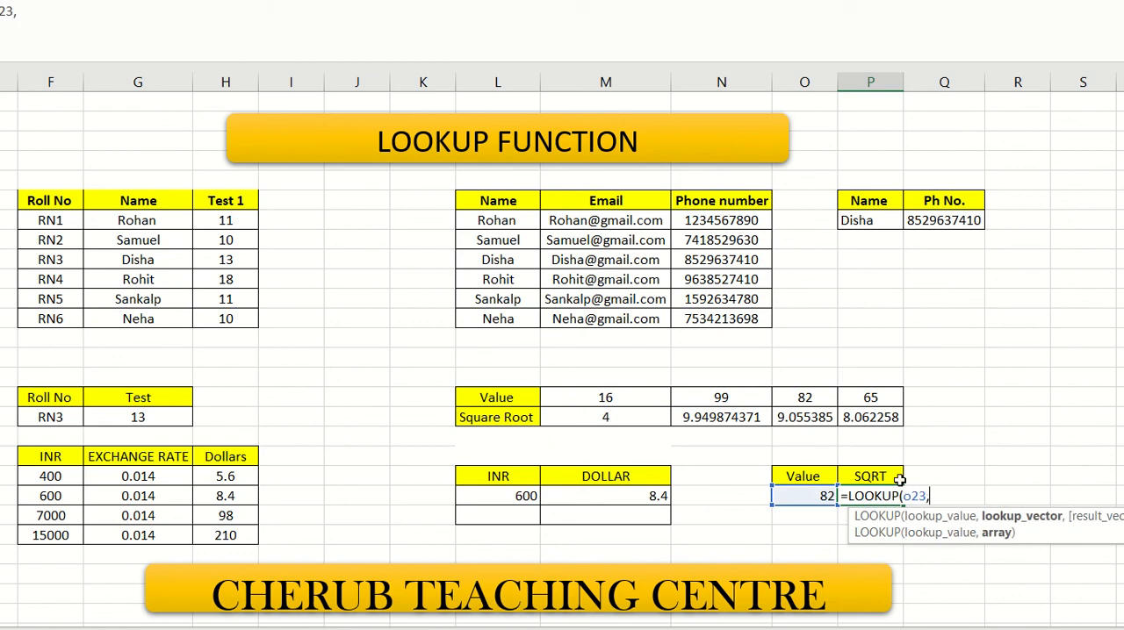
drag(527, 400, 866, 416)
key(Return)
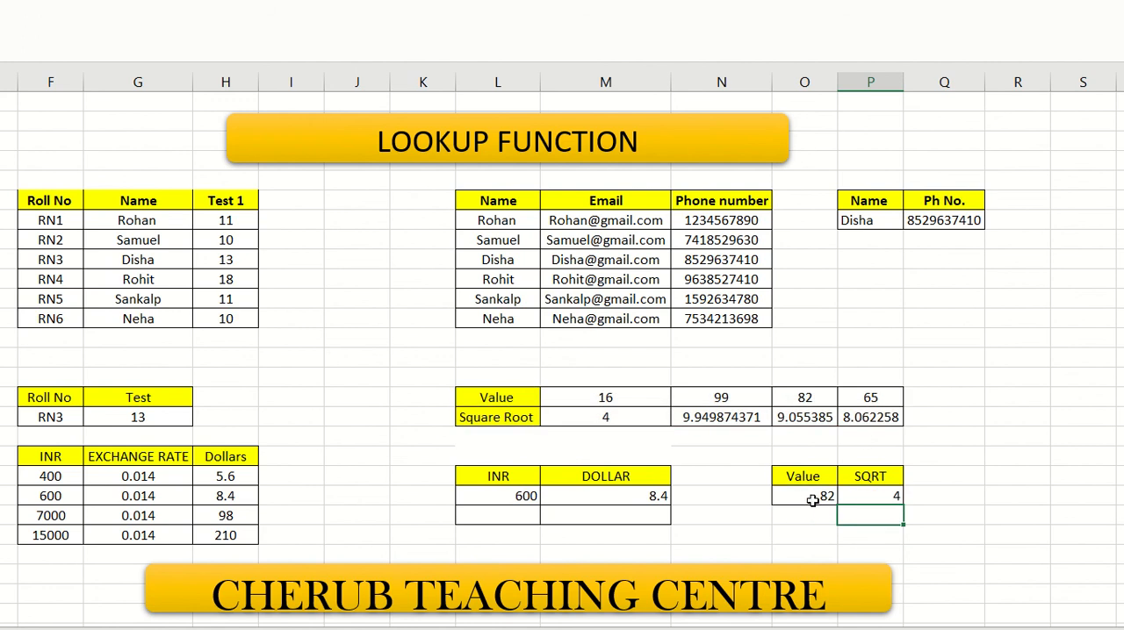
- Replace the value in O23 with 99 and re-enter =LOOKUP(O23,L18:P19) in P23 to retrieve its square root
click(864, 492)
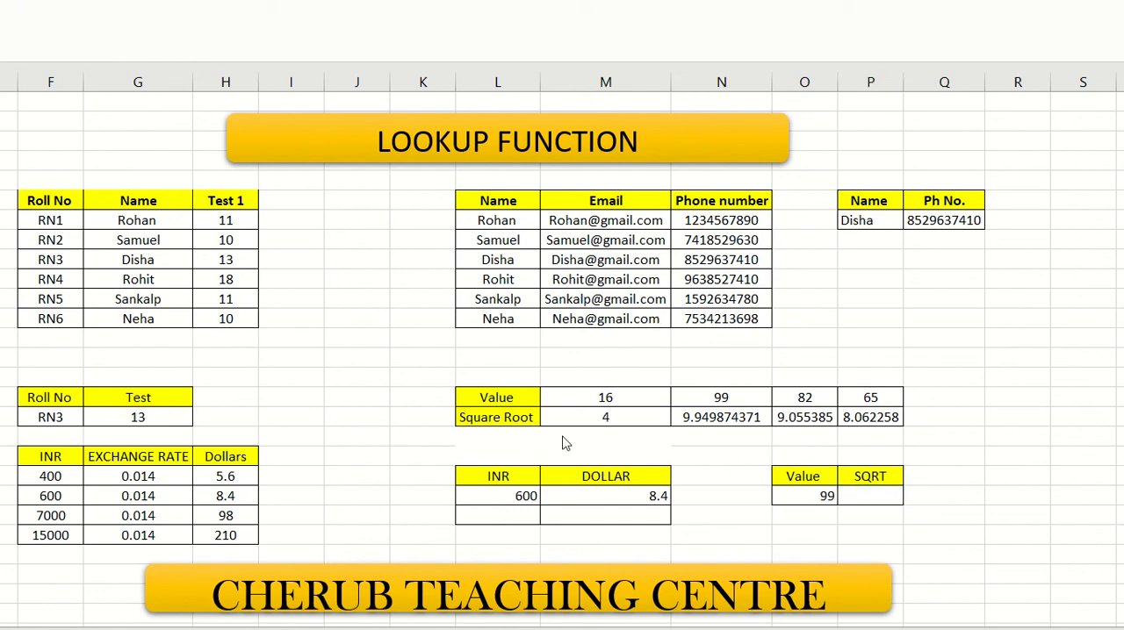
click(866, 498)
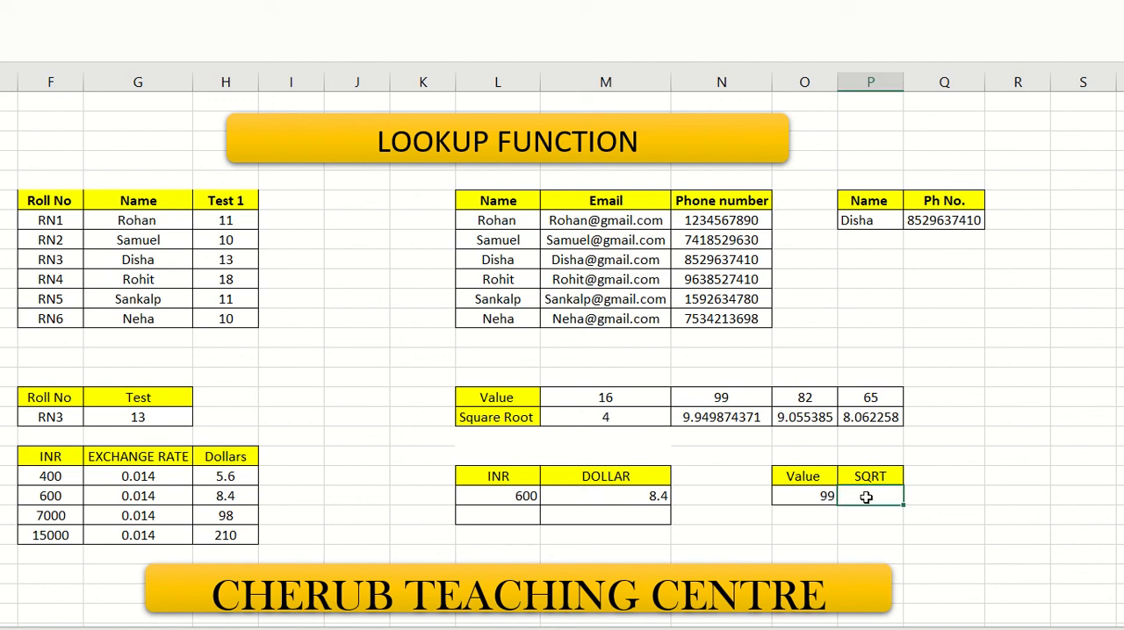
text(=LOO)
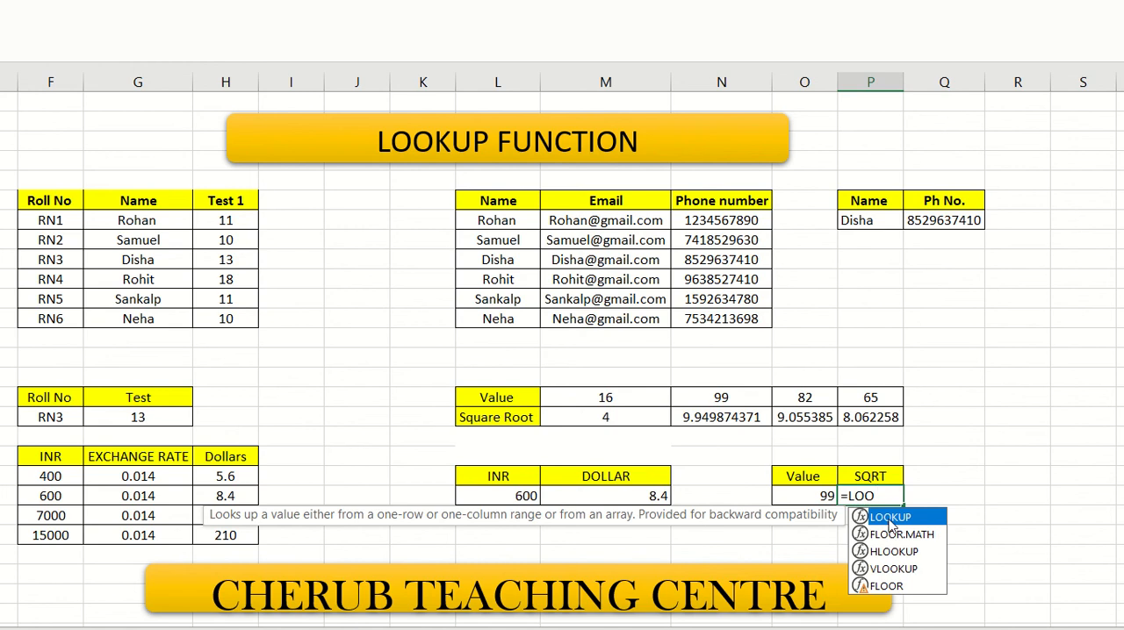
double_click(890, 520)
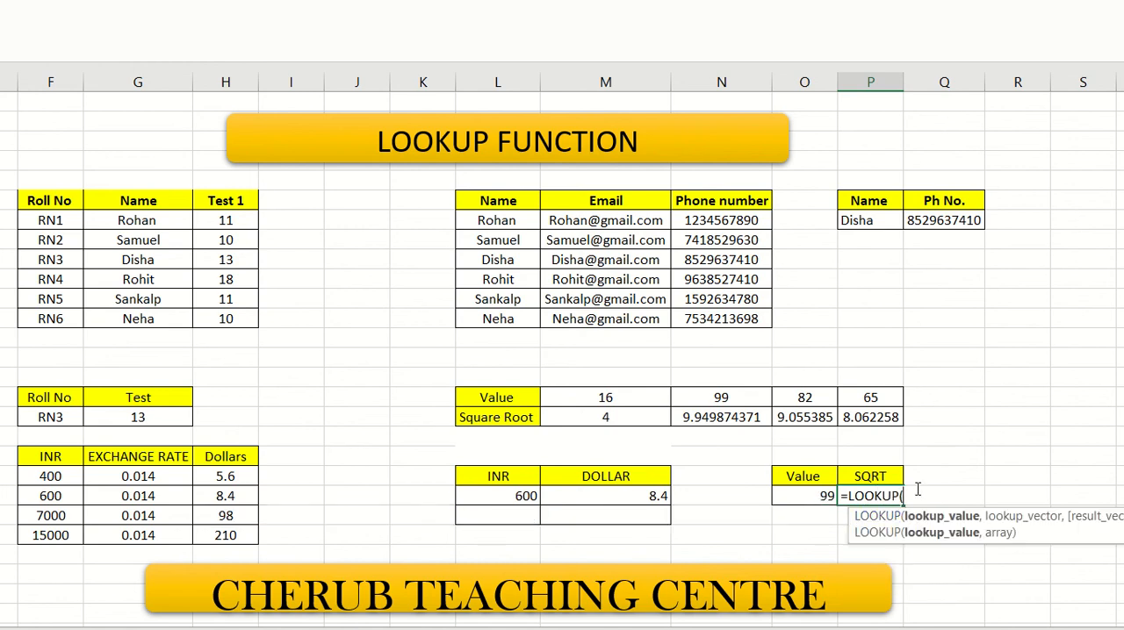
text(O23)
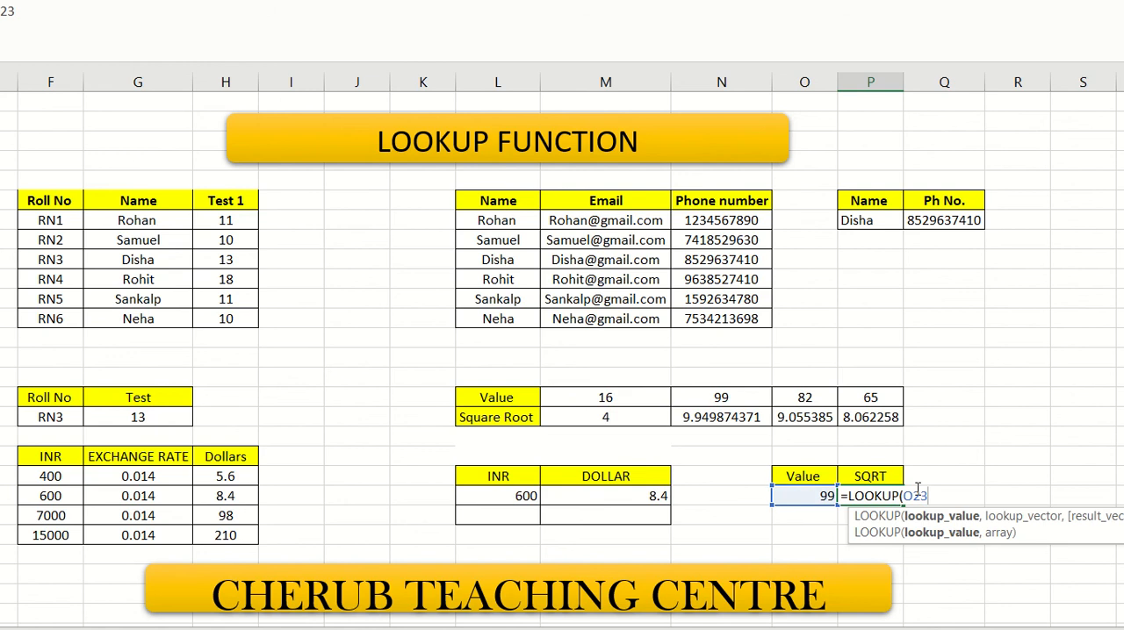
text(,)
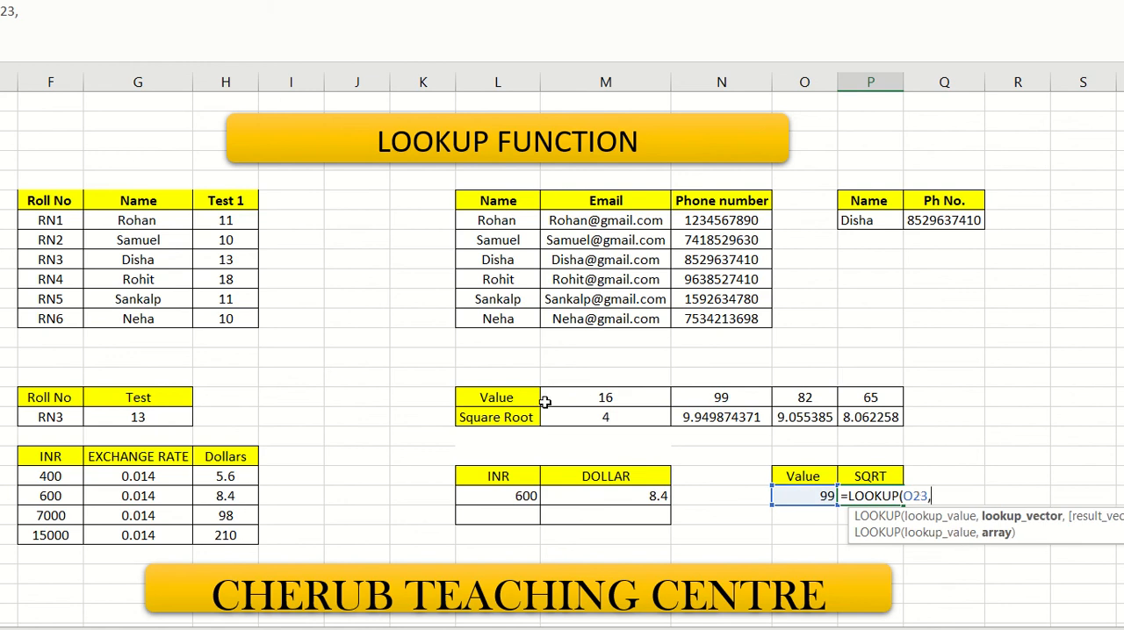
drag(513, 397, 878, 416)
key(Return)
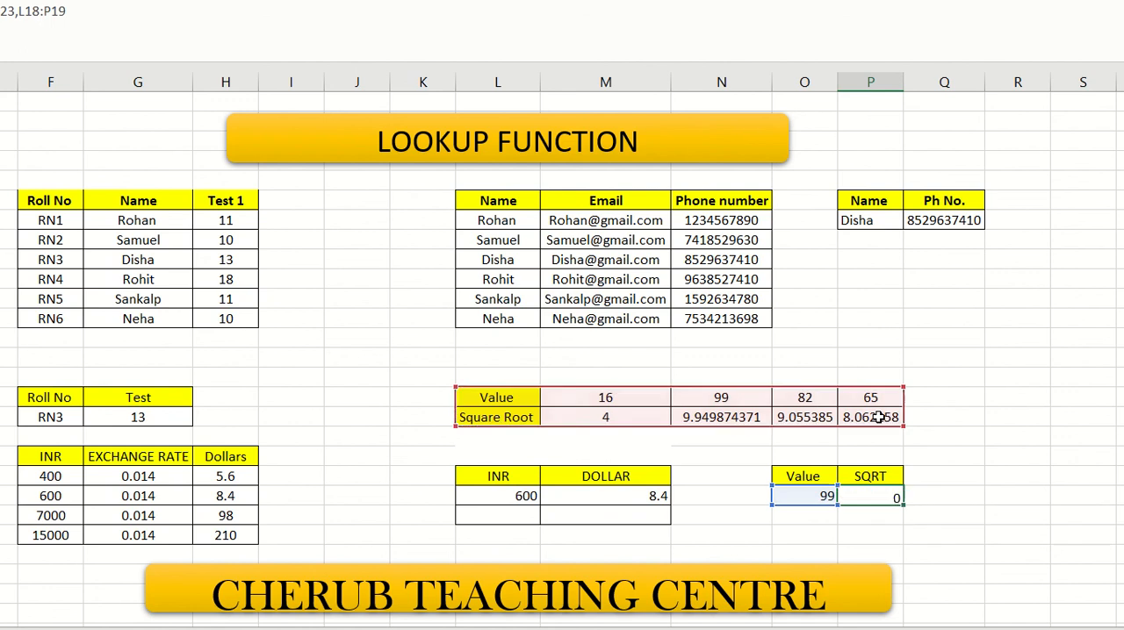